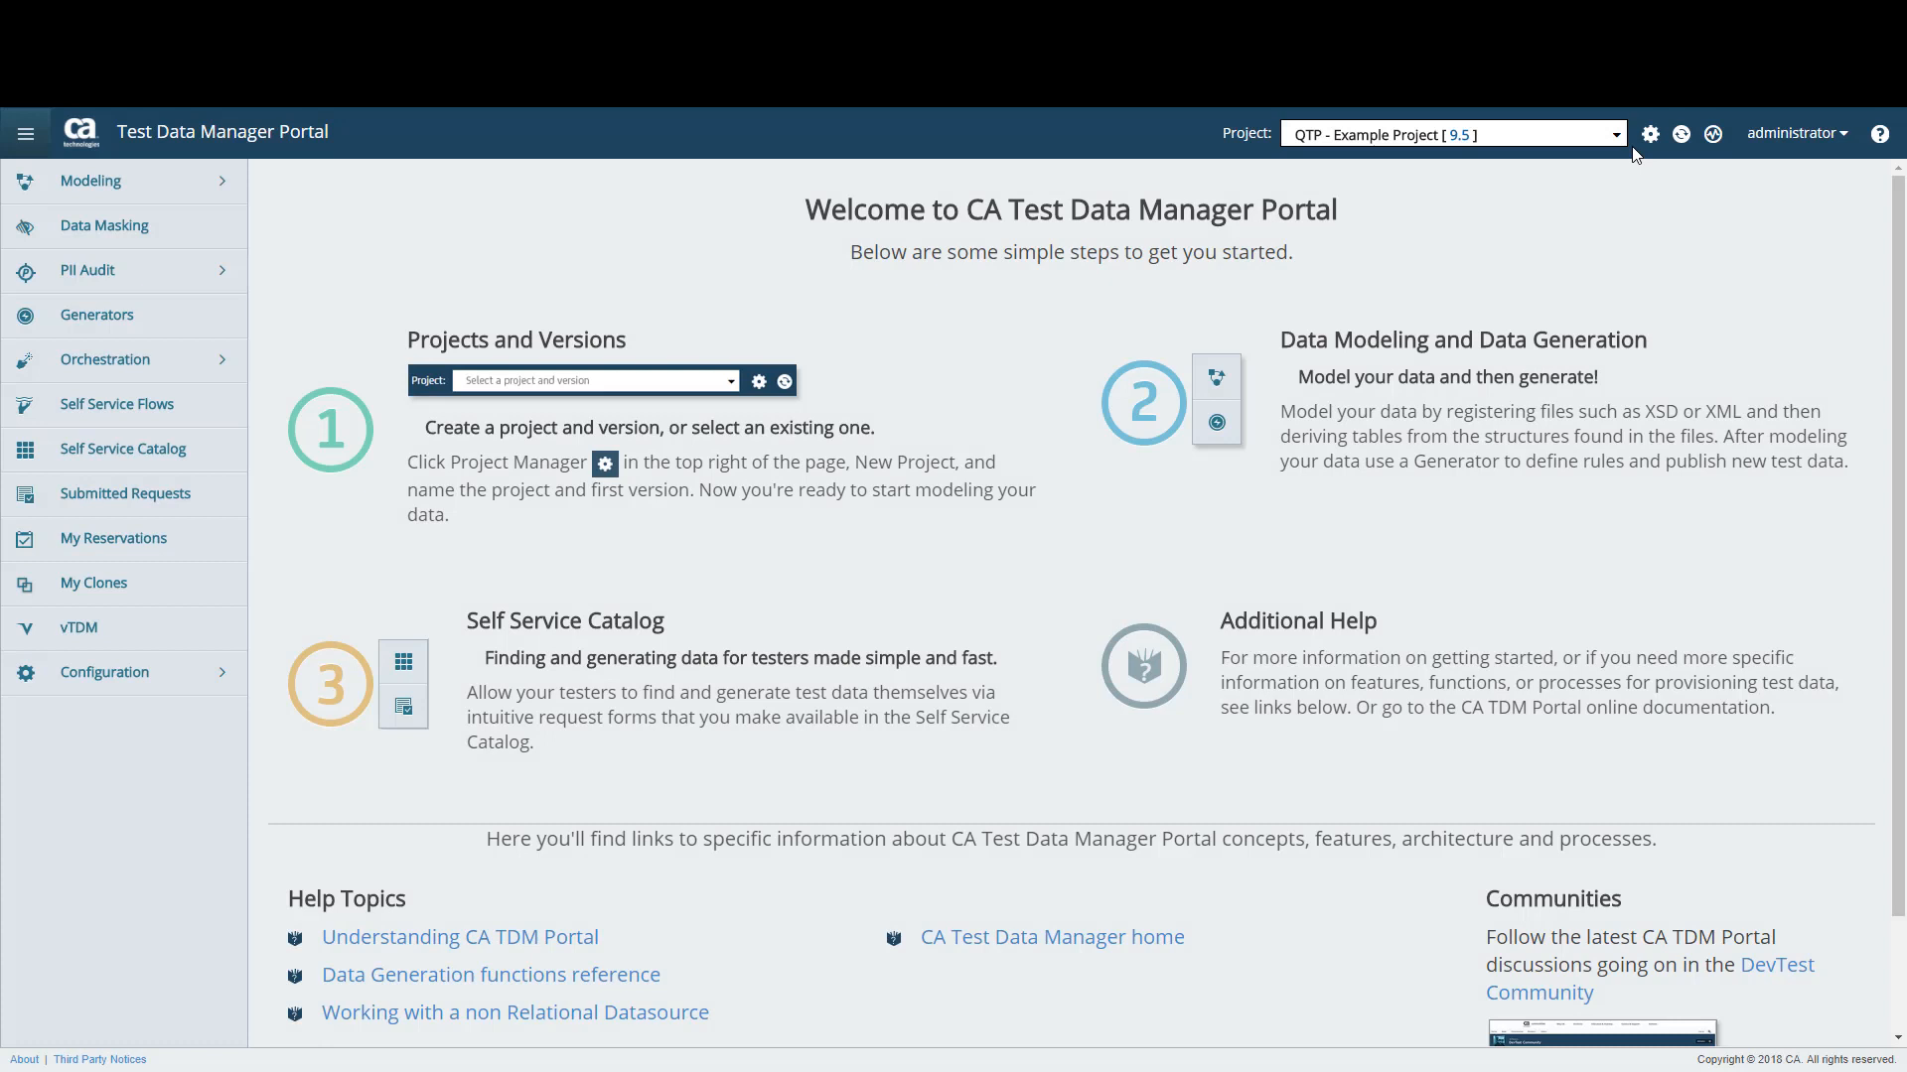
Open the header Project dropdown listing projects and versions
click(1615, 138)
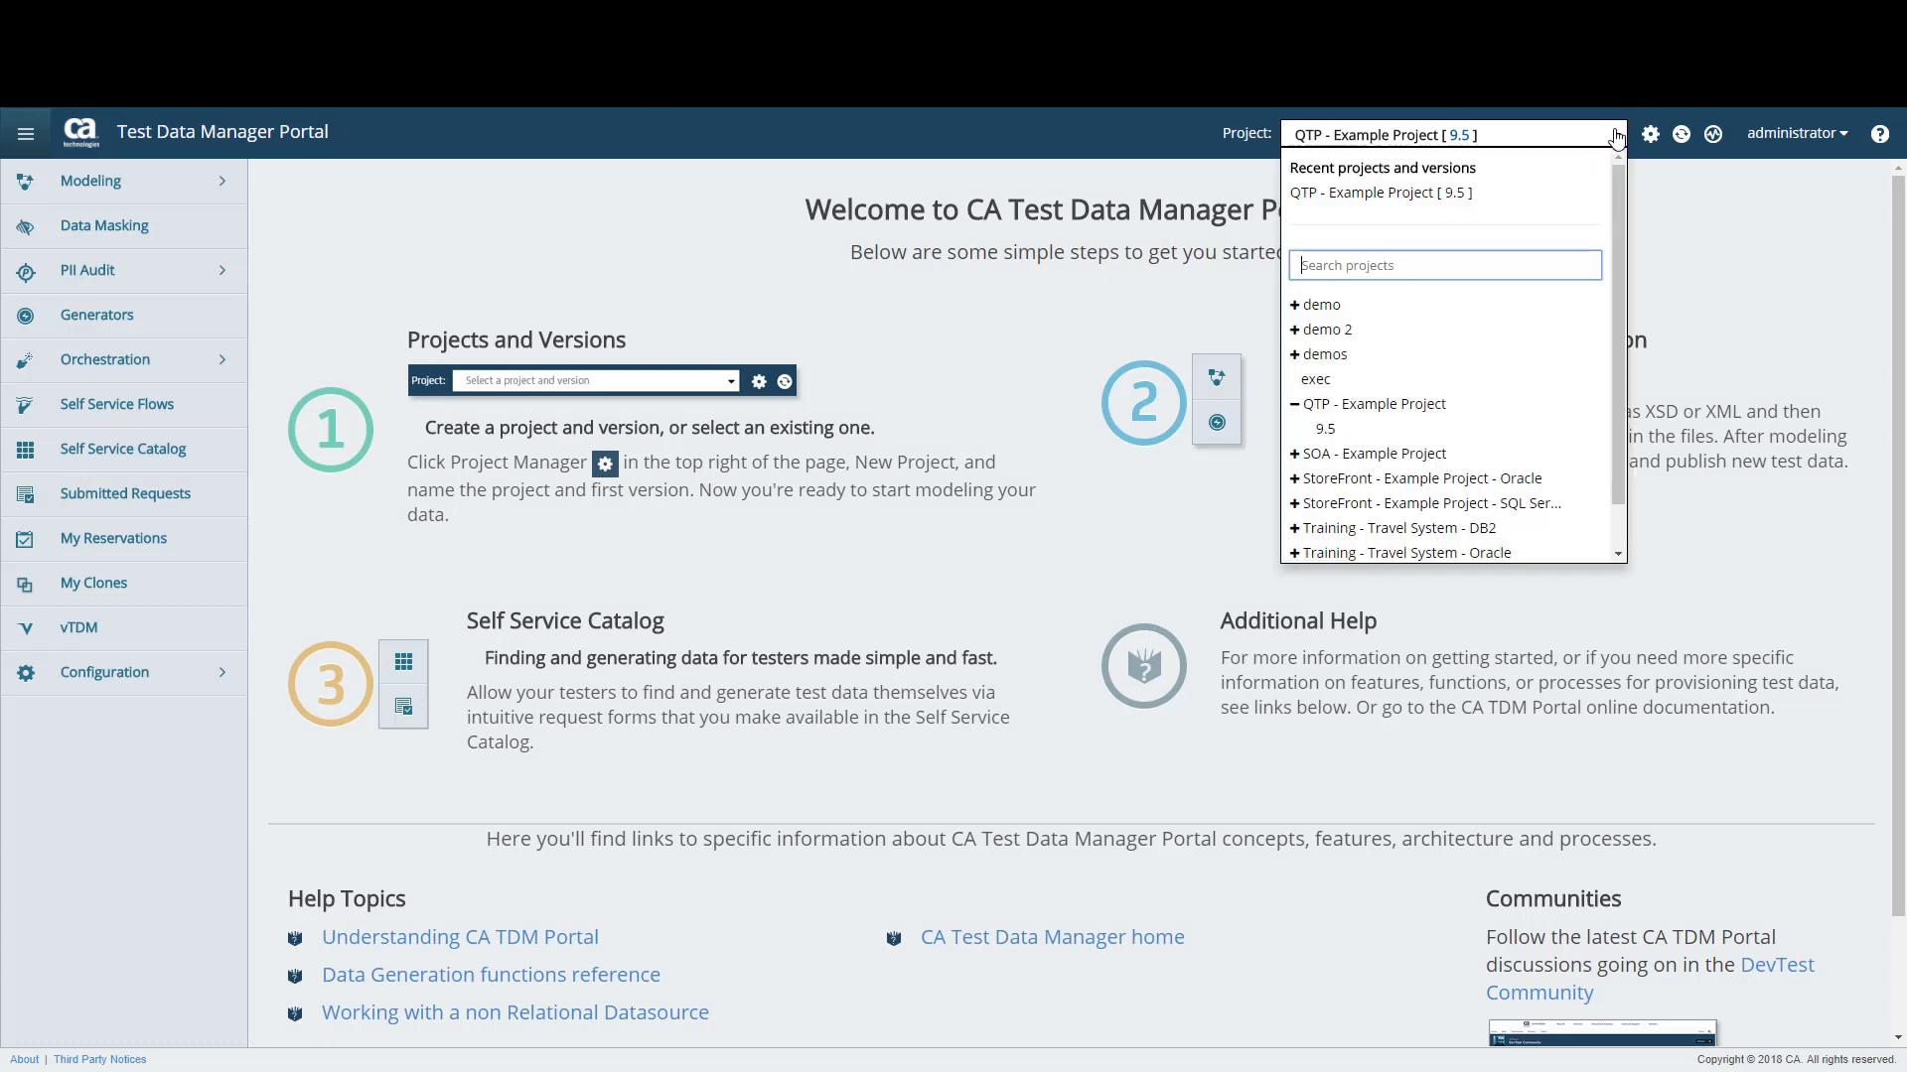
scroll(1490, 299, down, 1)
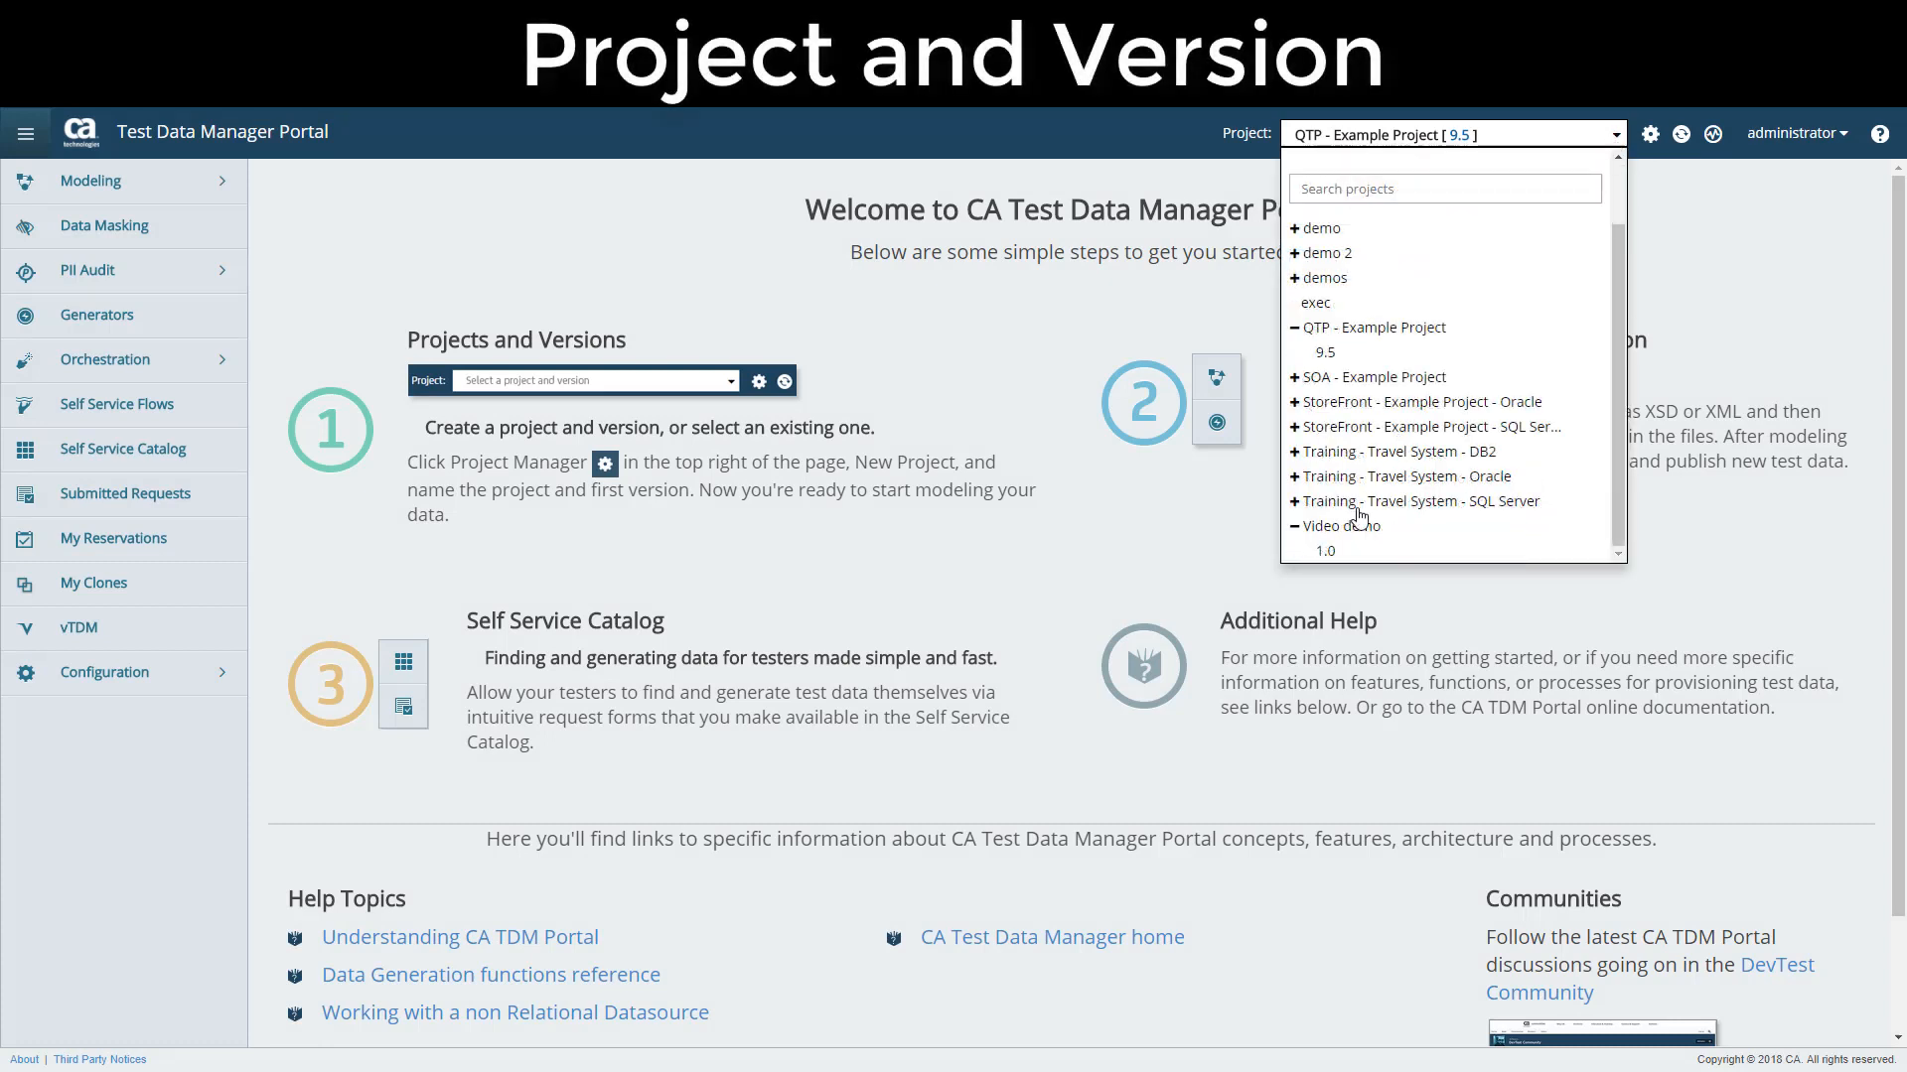
Activate Video demo 1.0, view Configuration > Connection Profiles, then expand Modeling
click(1324, 555)
click(113, 678)
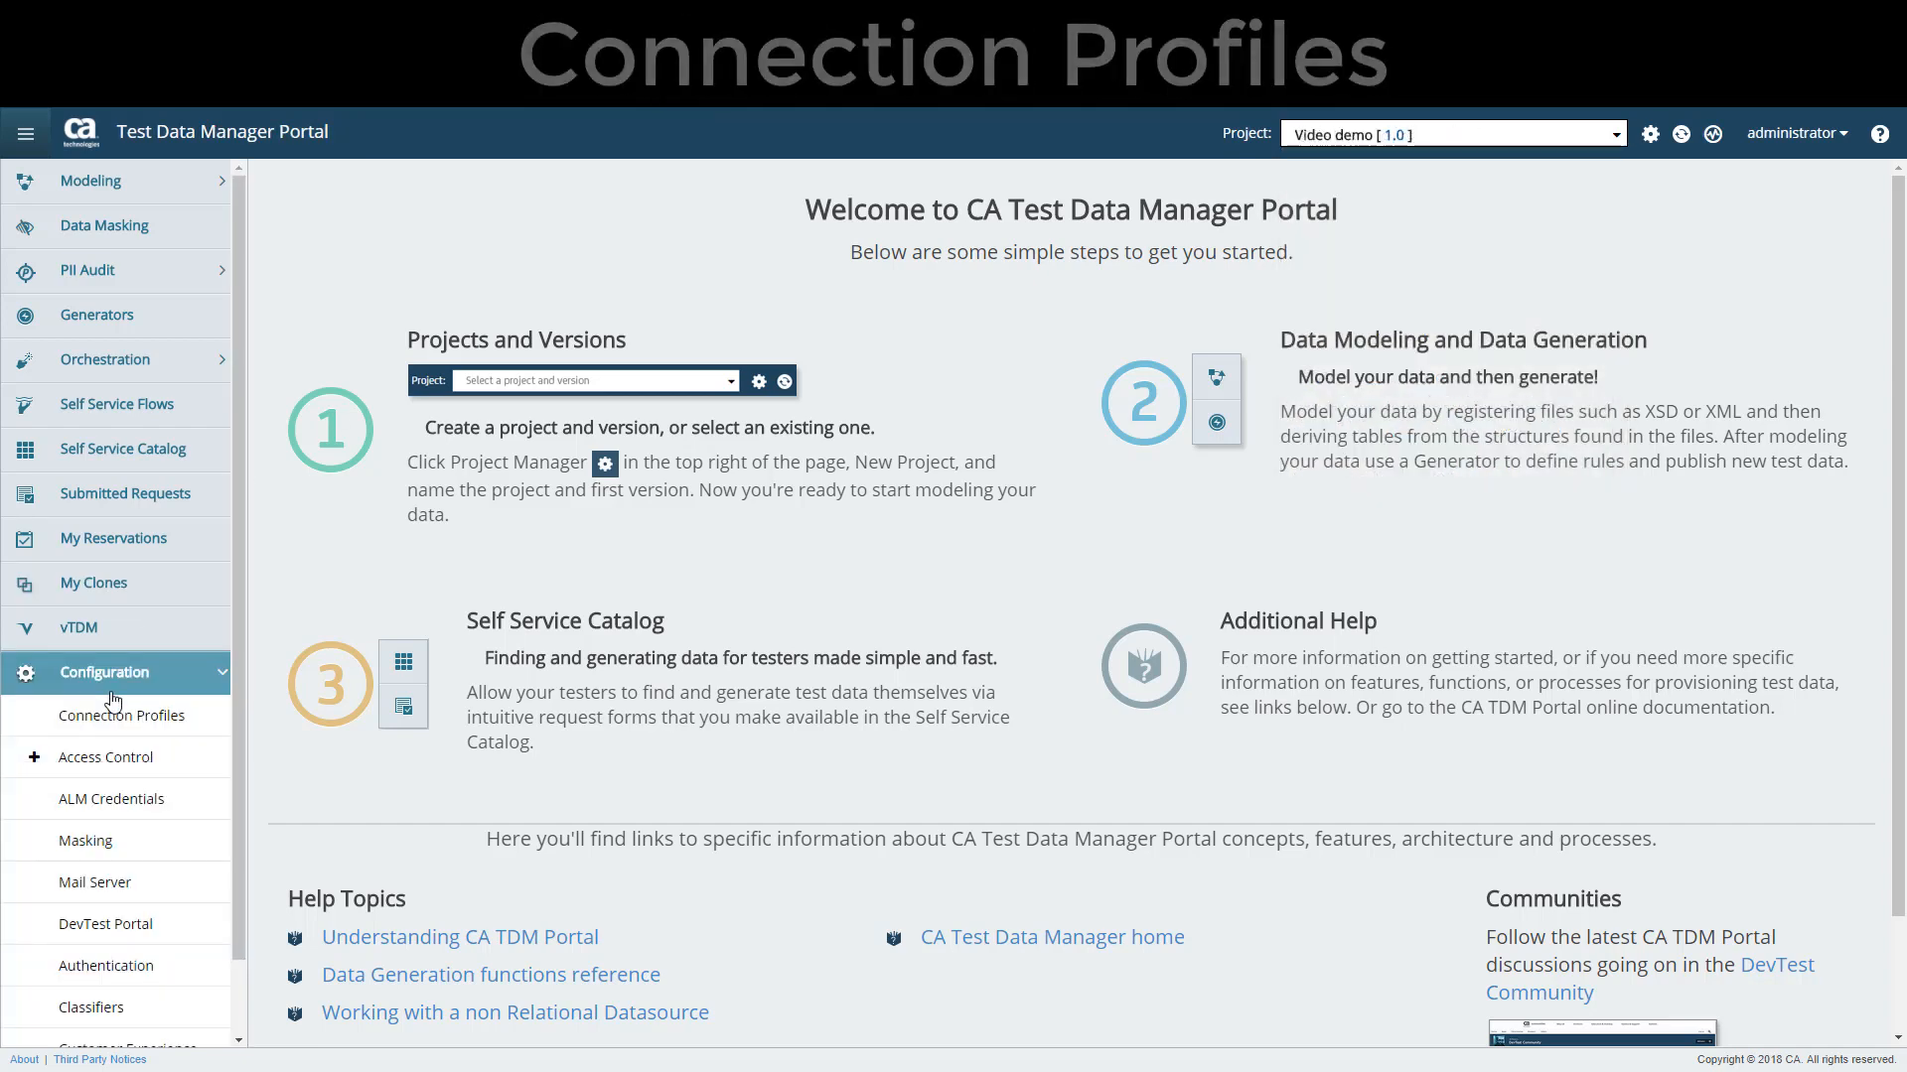
click(119, 715)
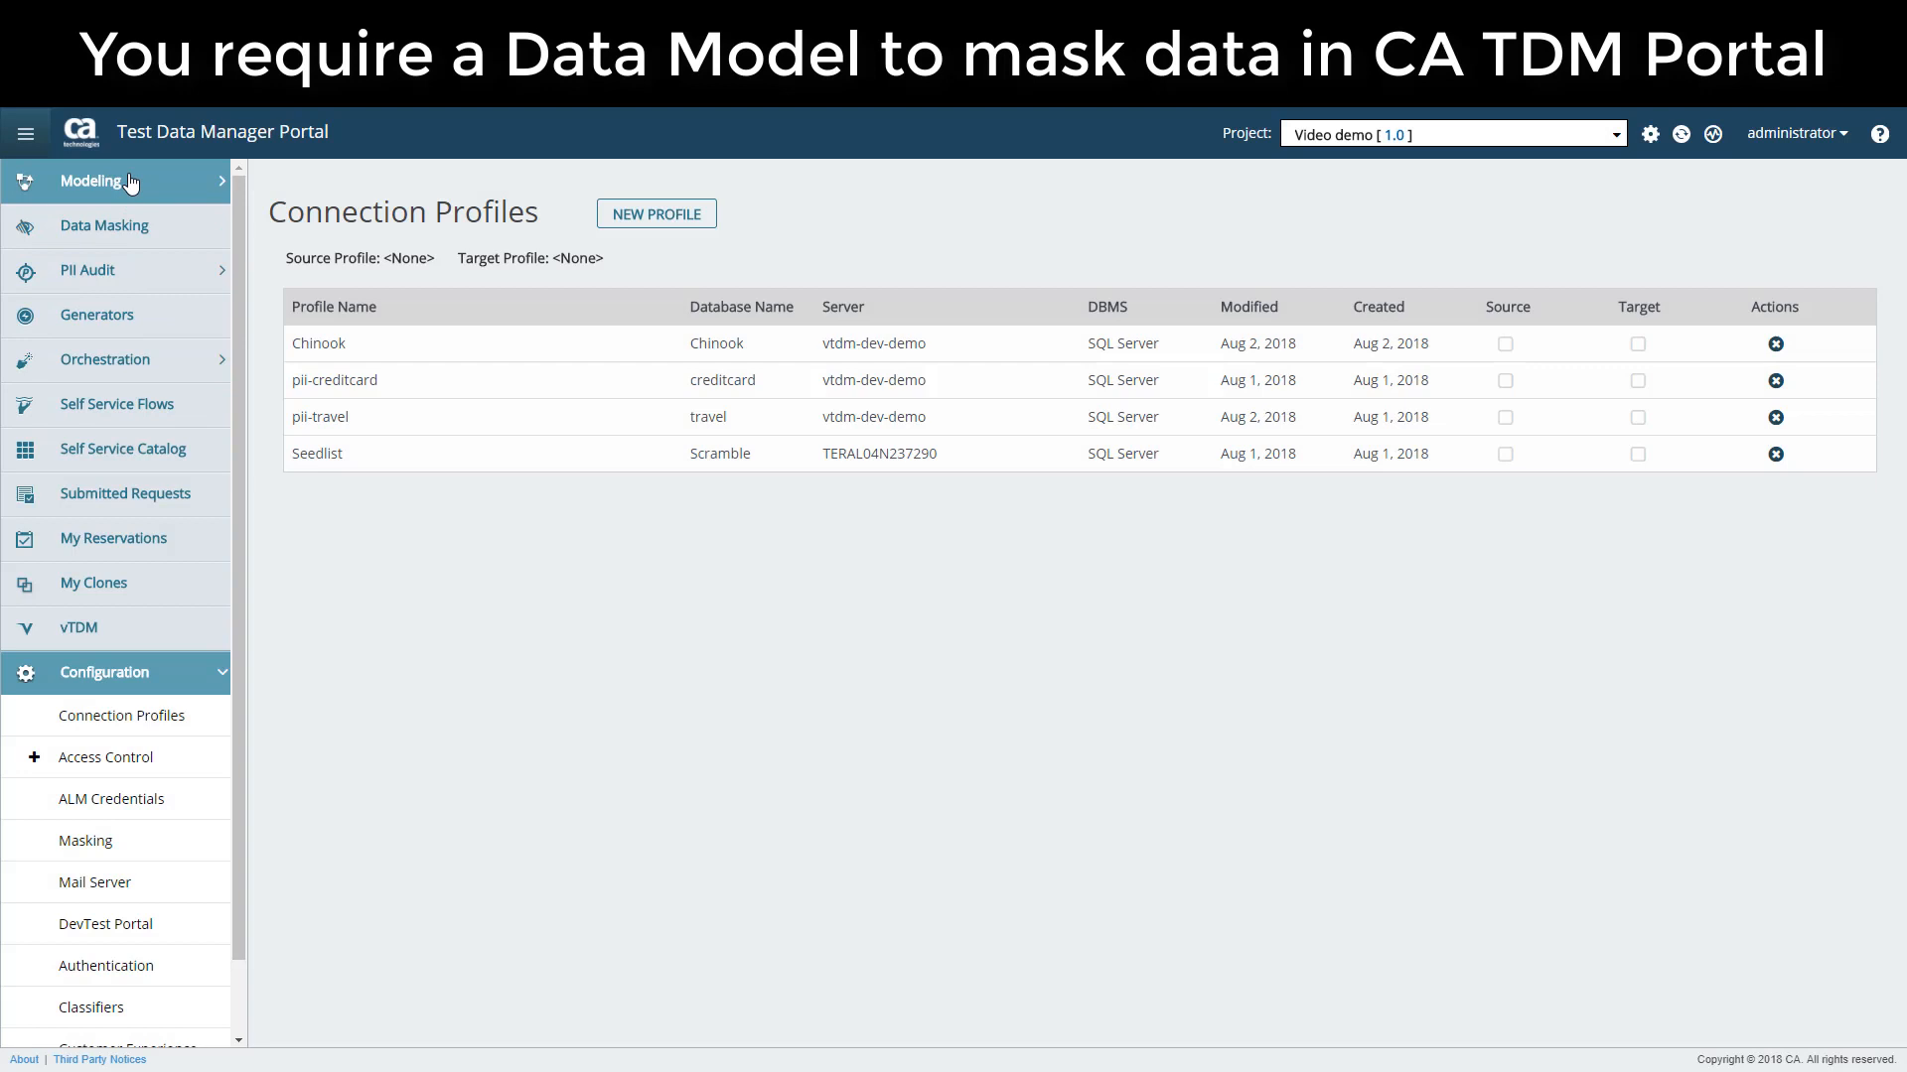
click(156, 185)
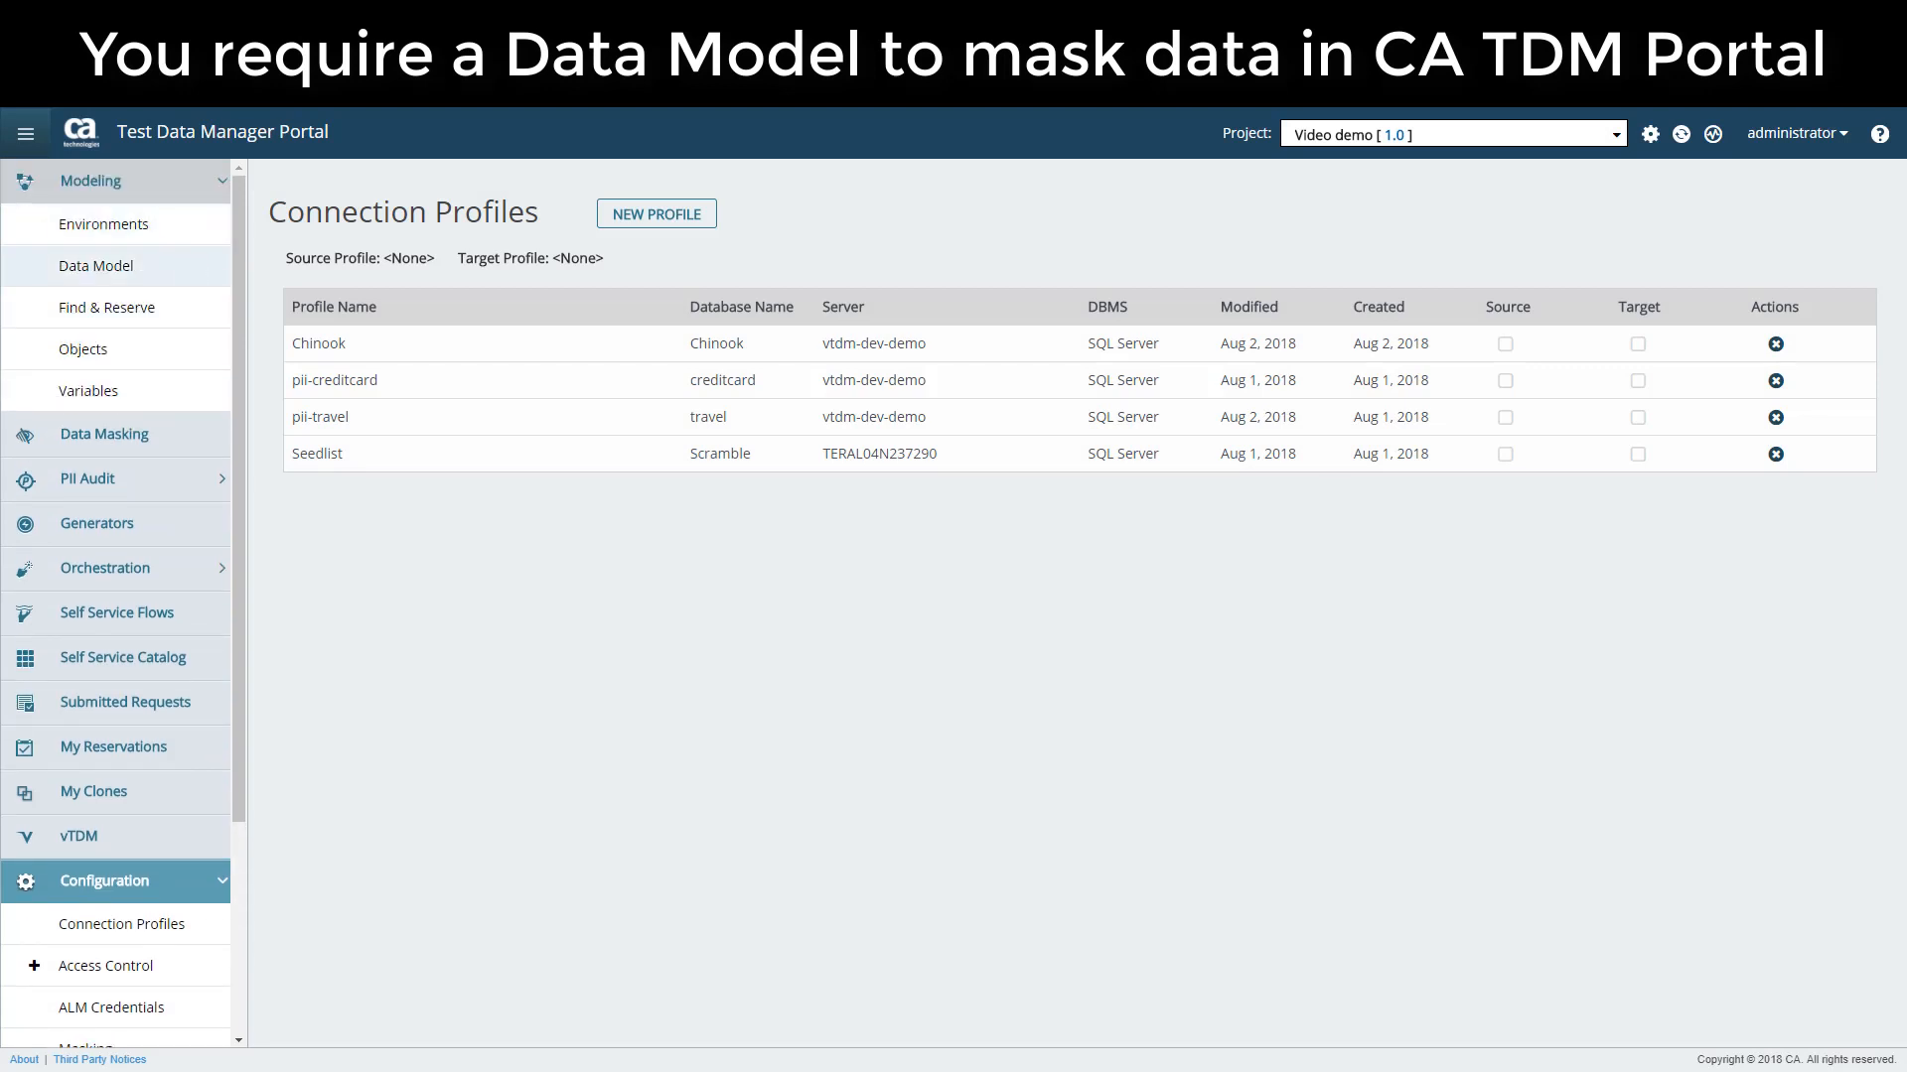
From Data Masking, Get Started and Create Data Model to reach the Data Model page
click(184, 437)
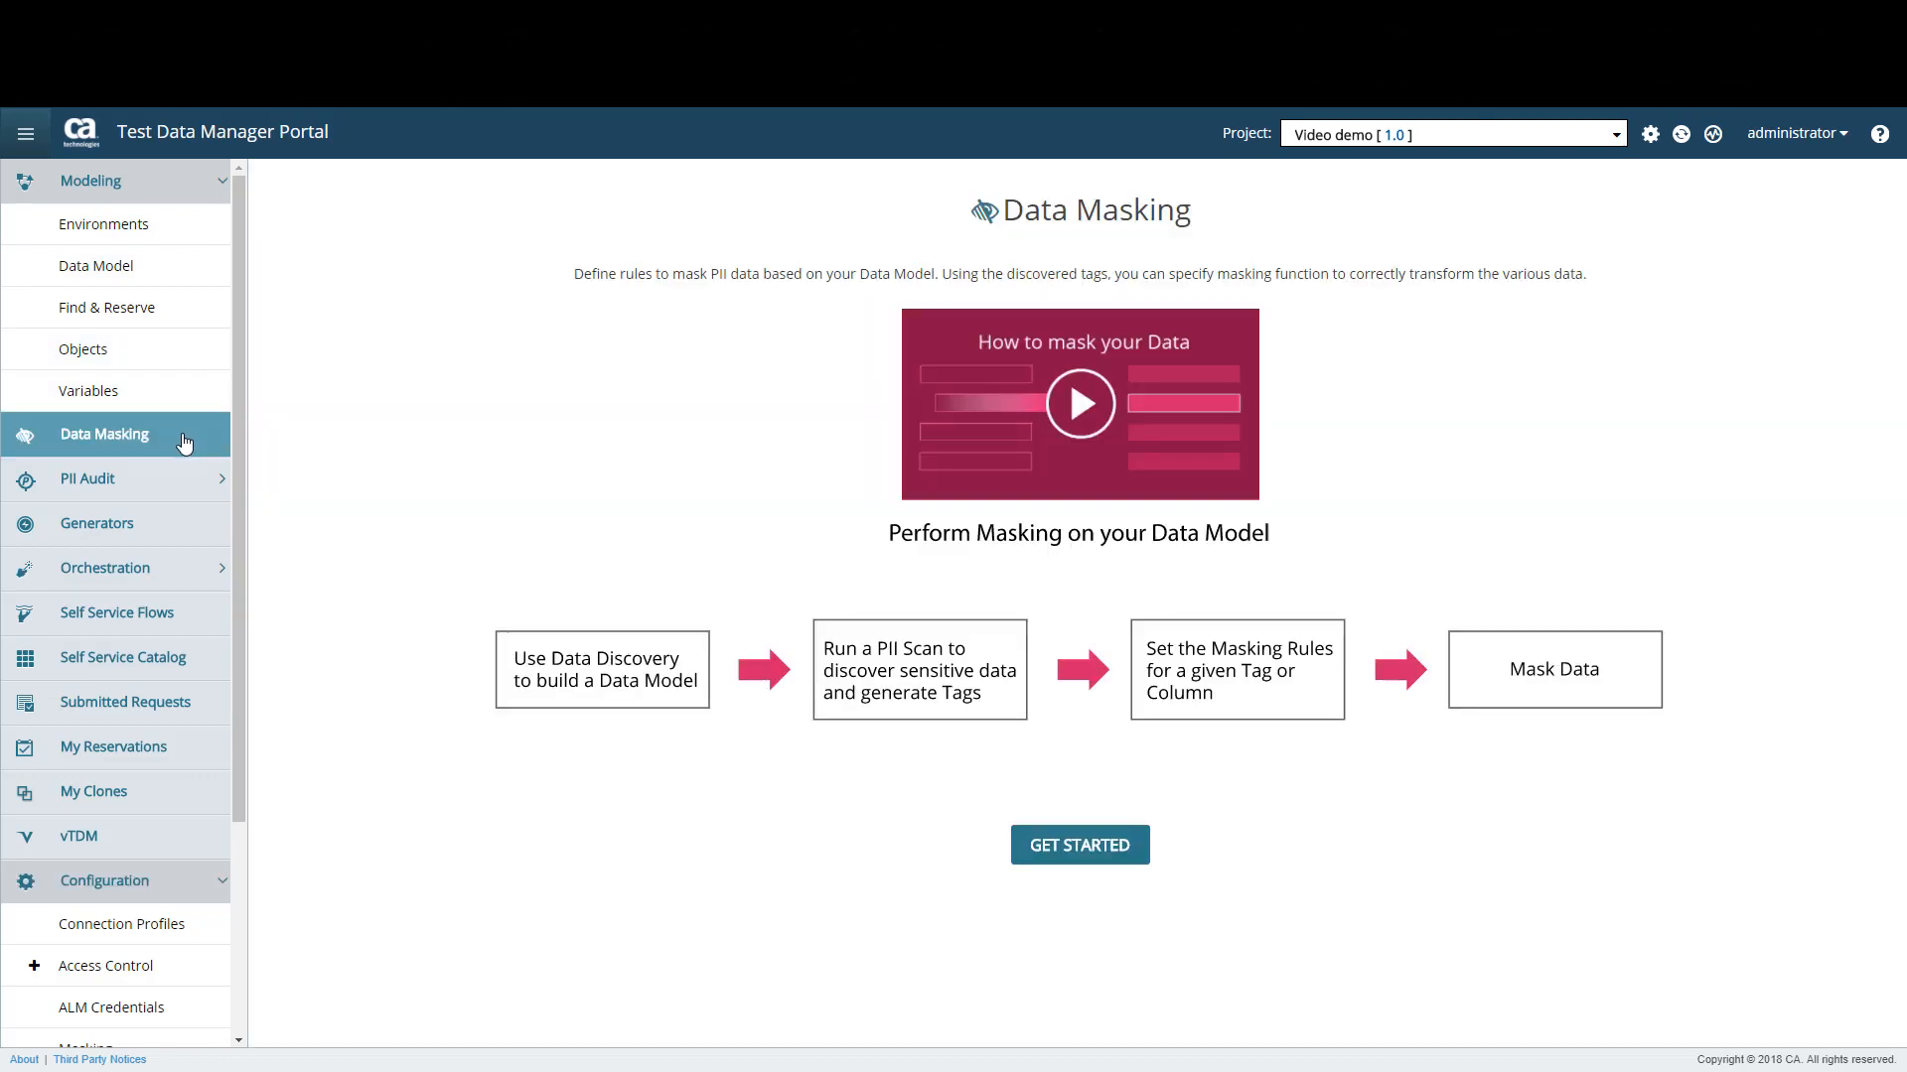
click(1042, 849)
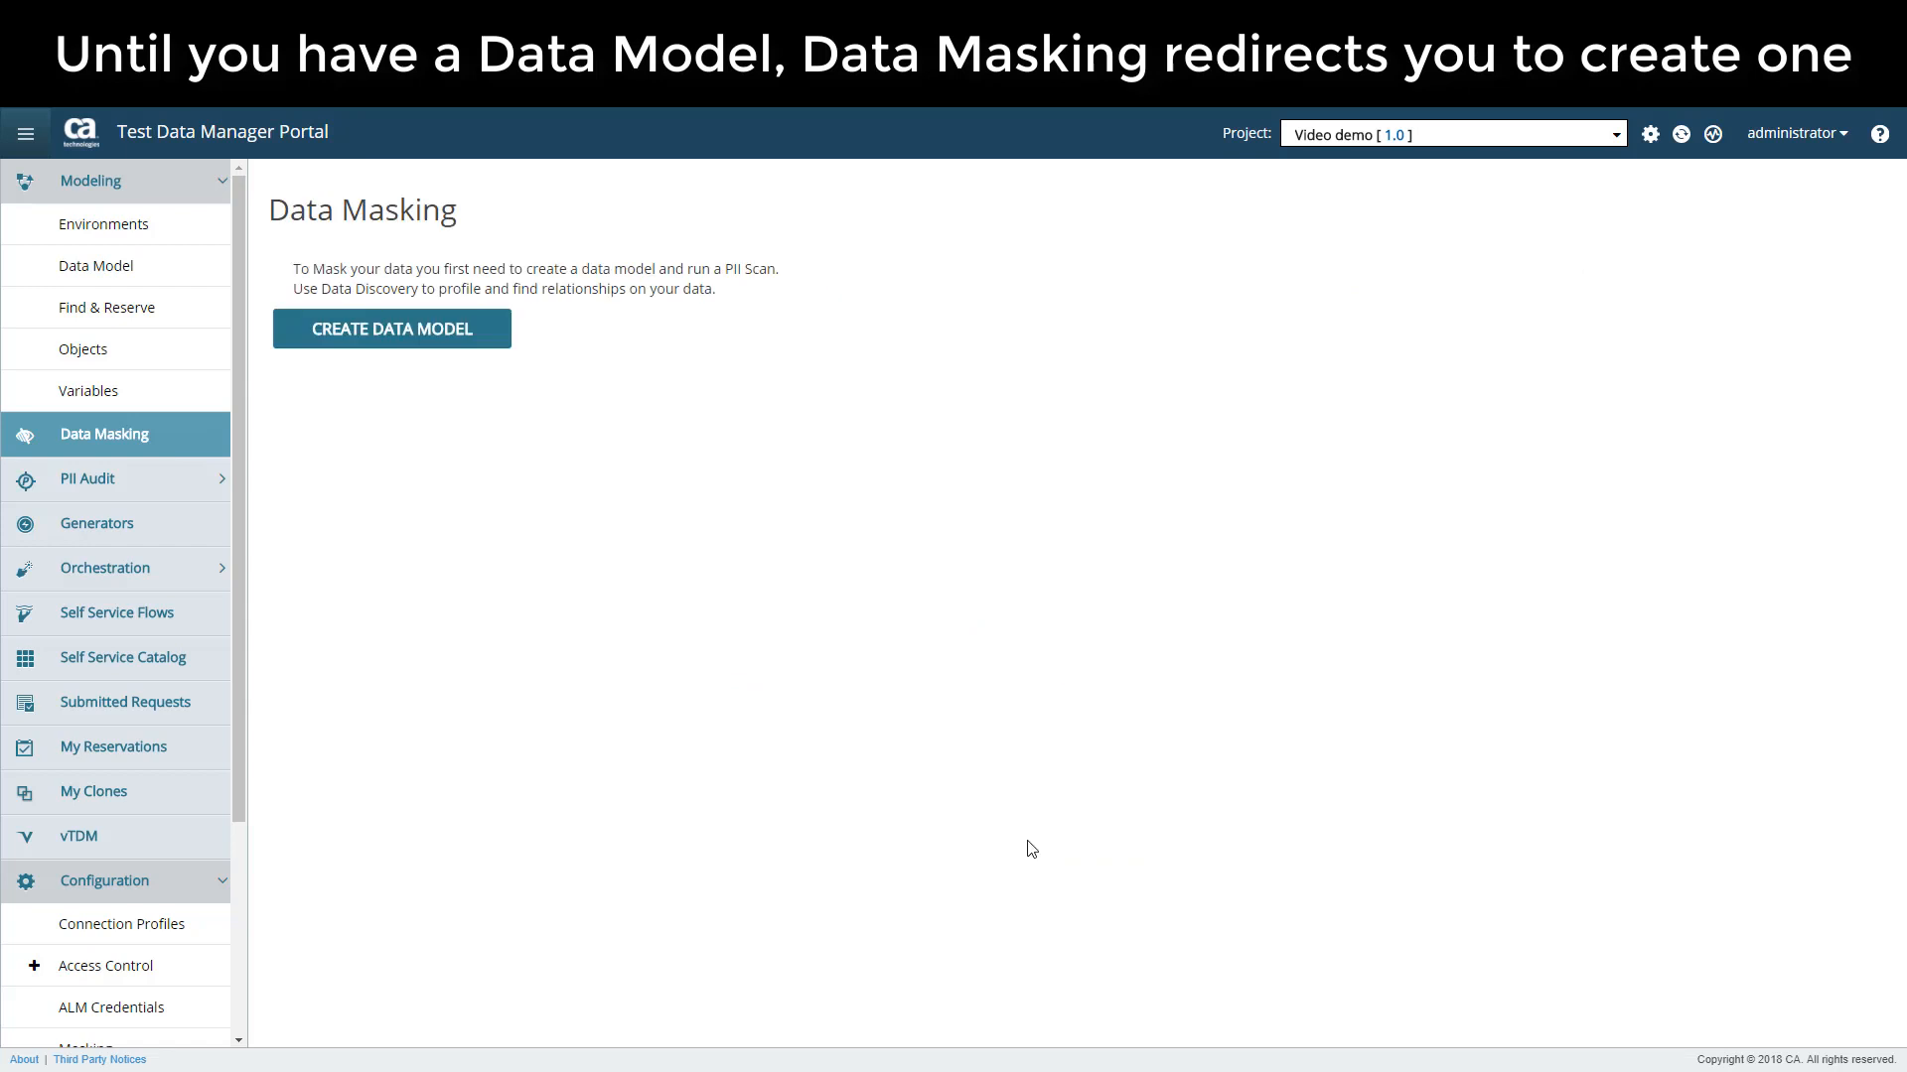
click(425, 334)
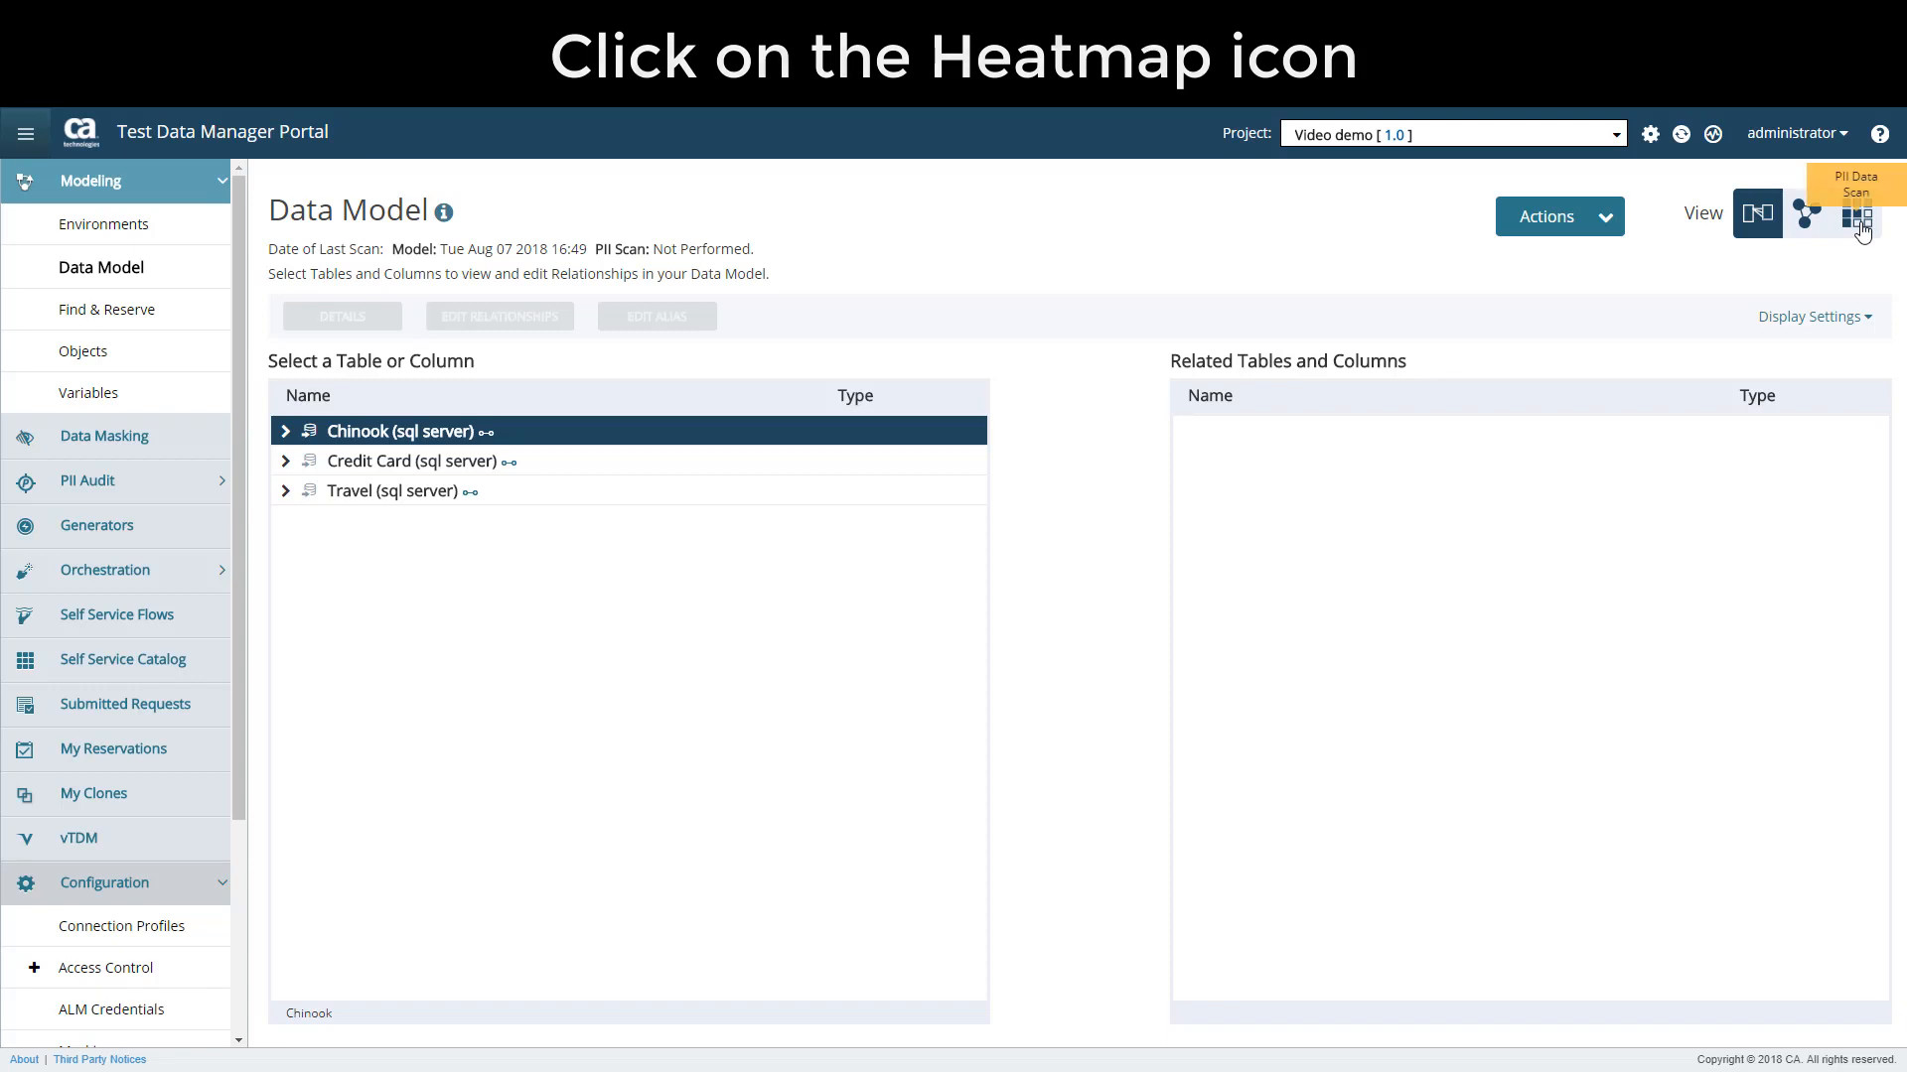
Switch the data model to heatmap view and show the HOTELS table details
click(1858, 220)
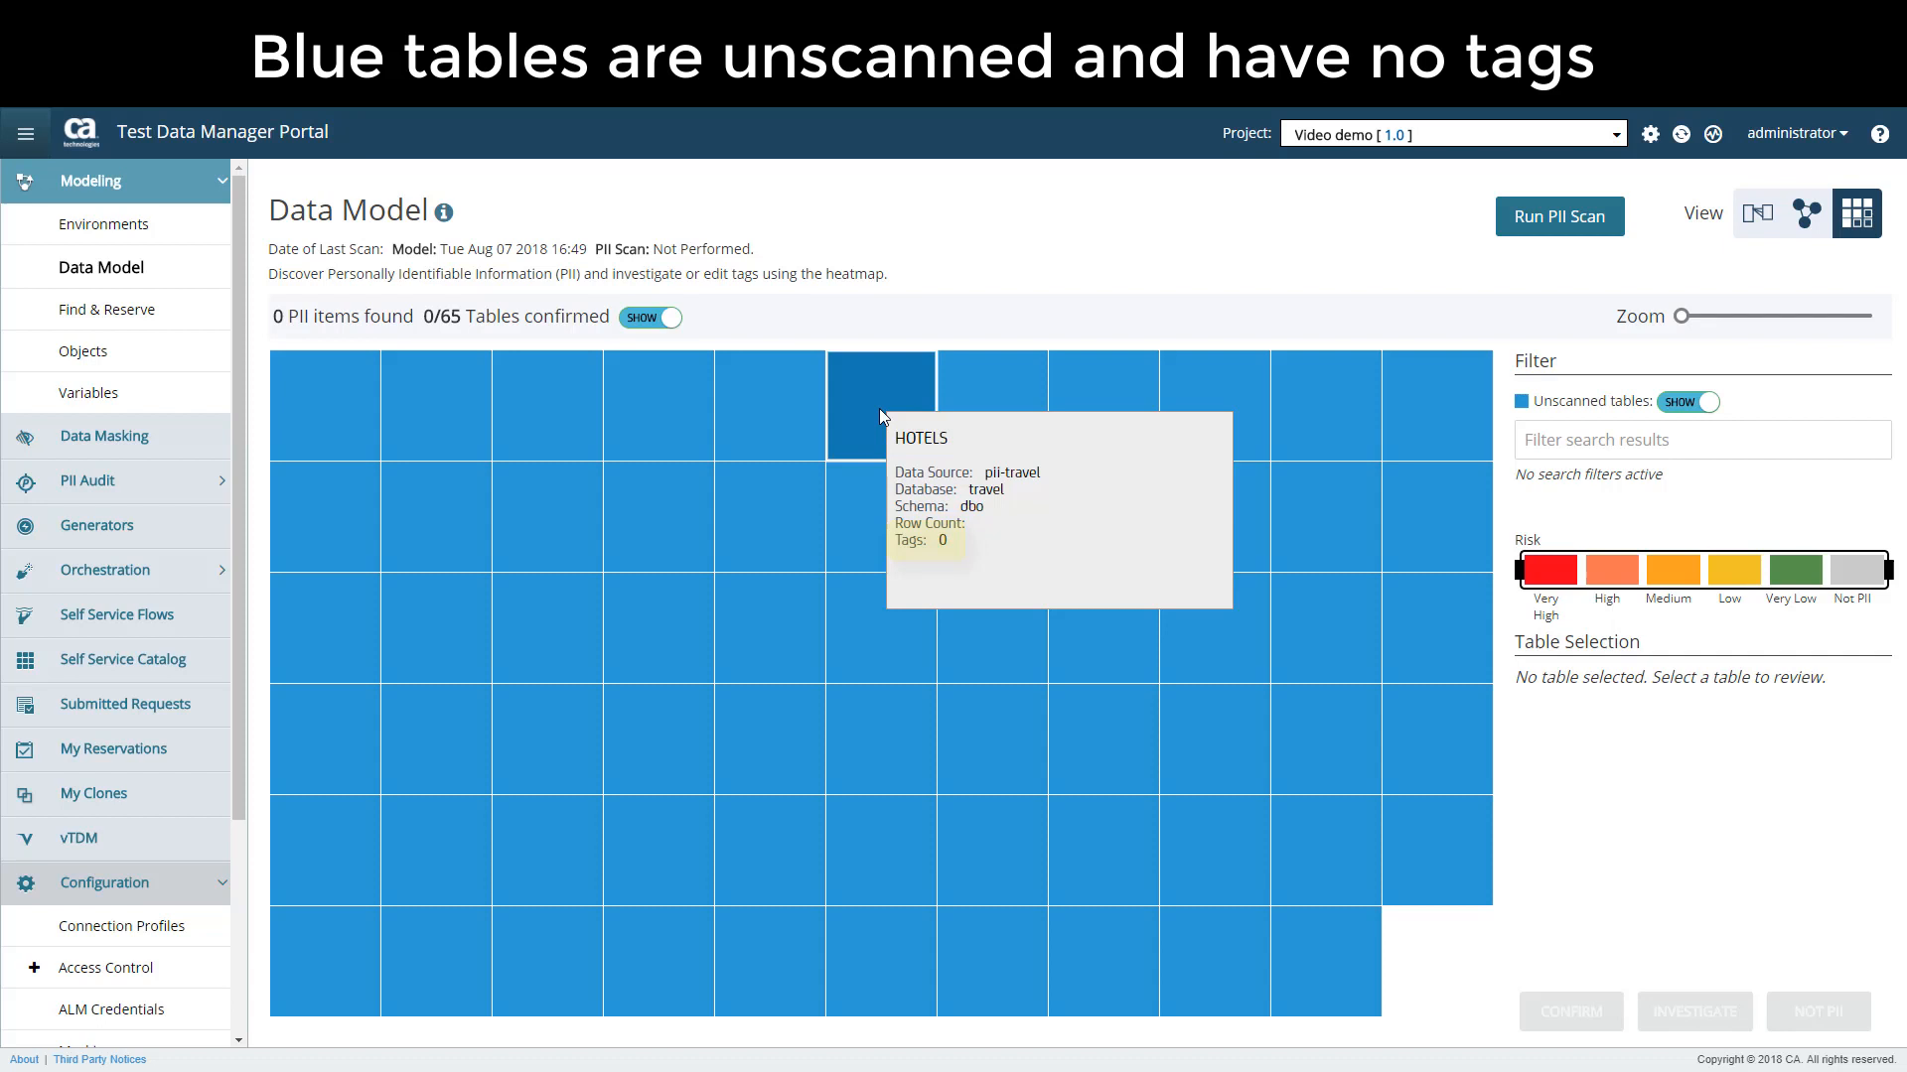
click(880, 408)
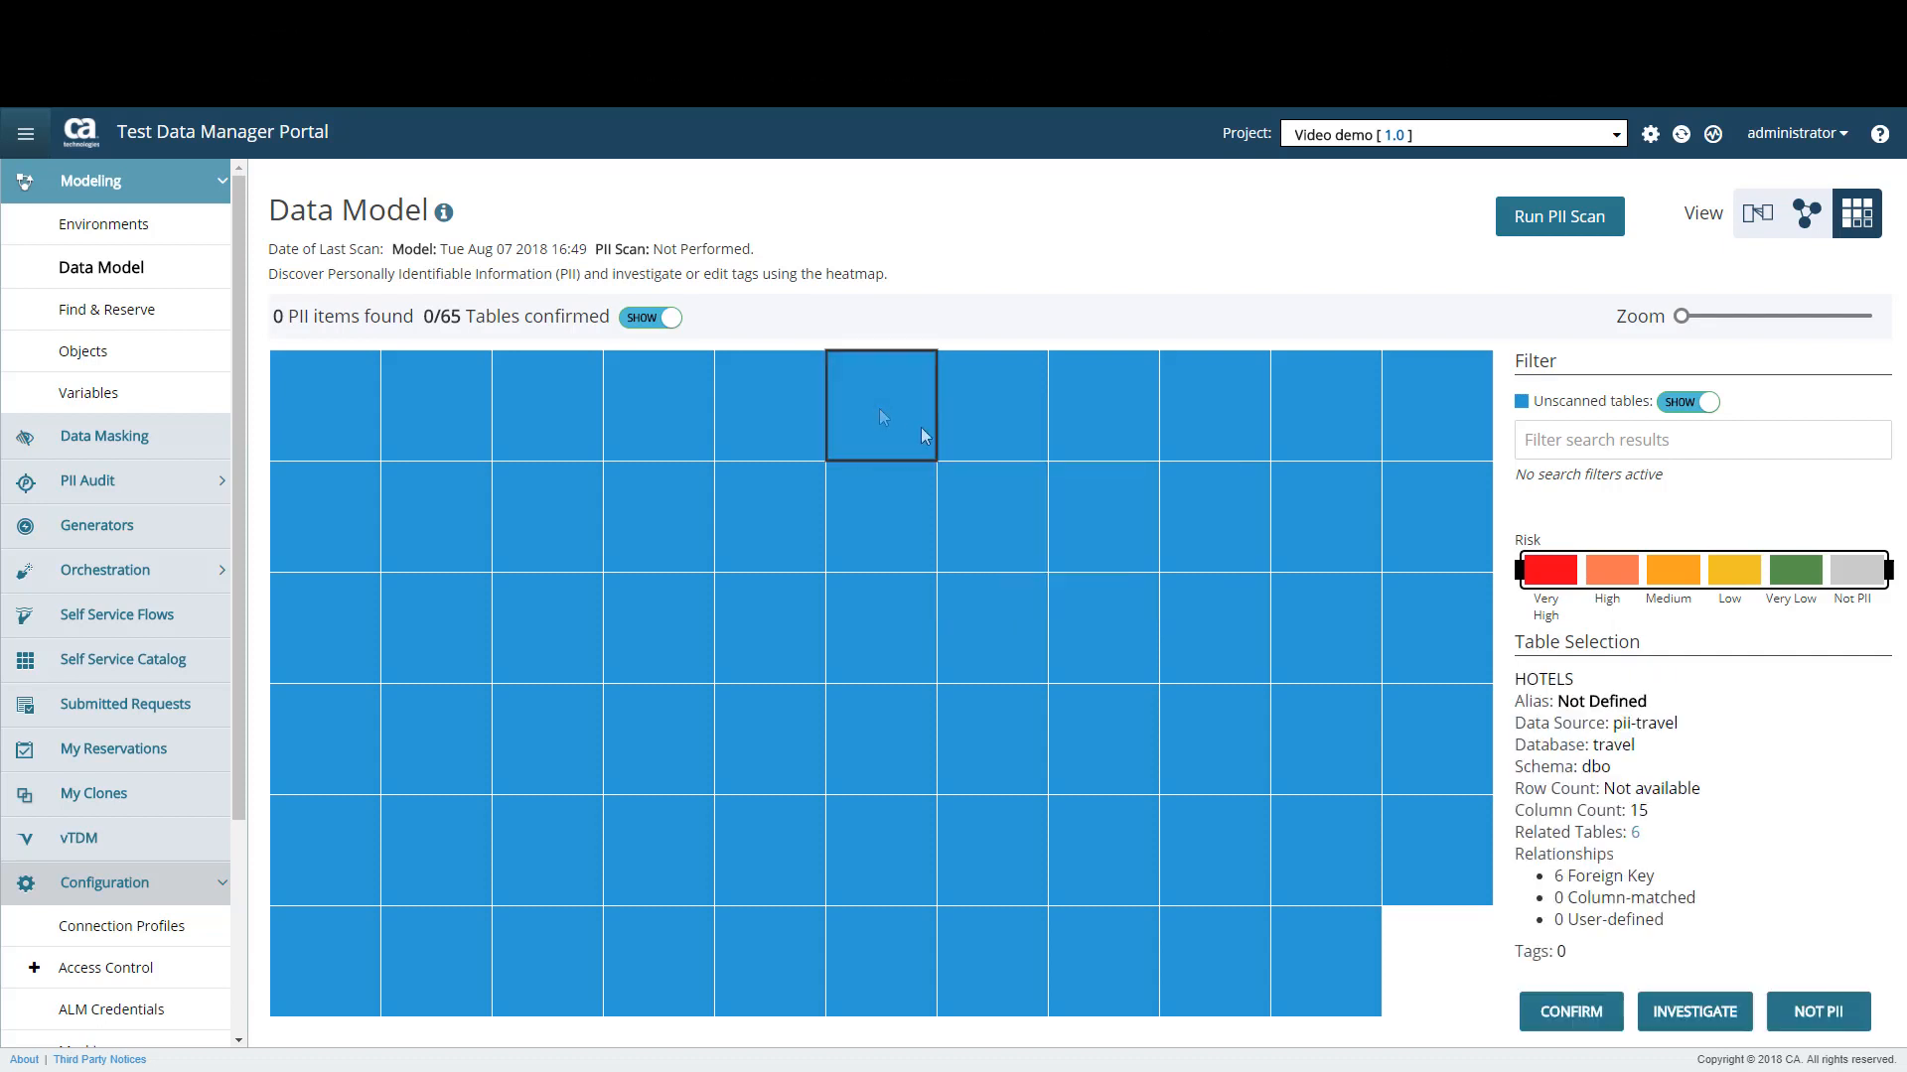
click(1688, 1014)
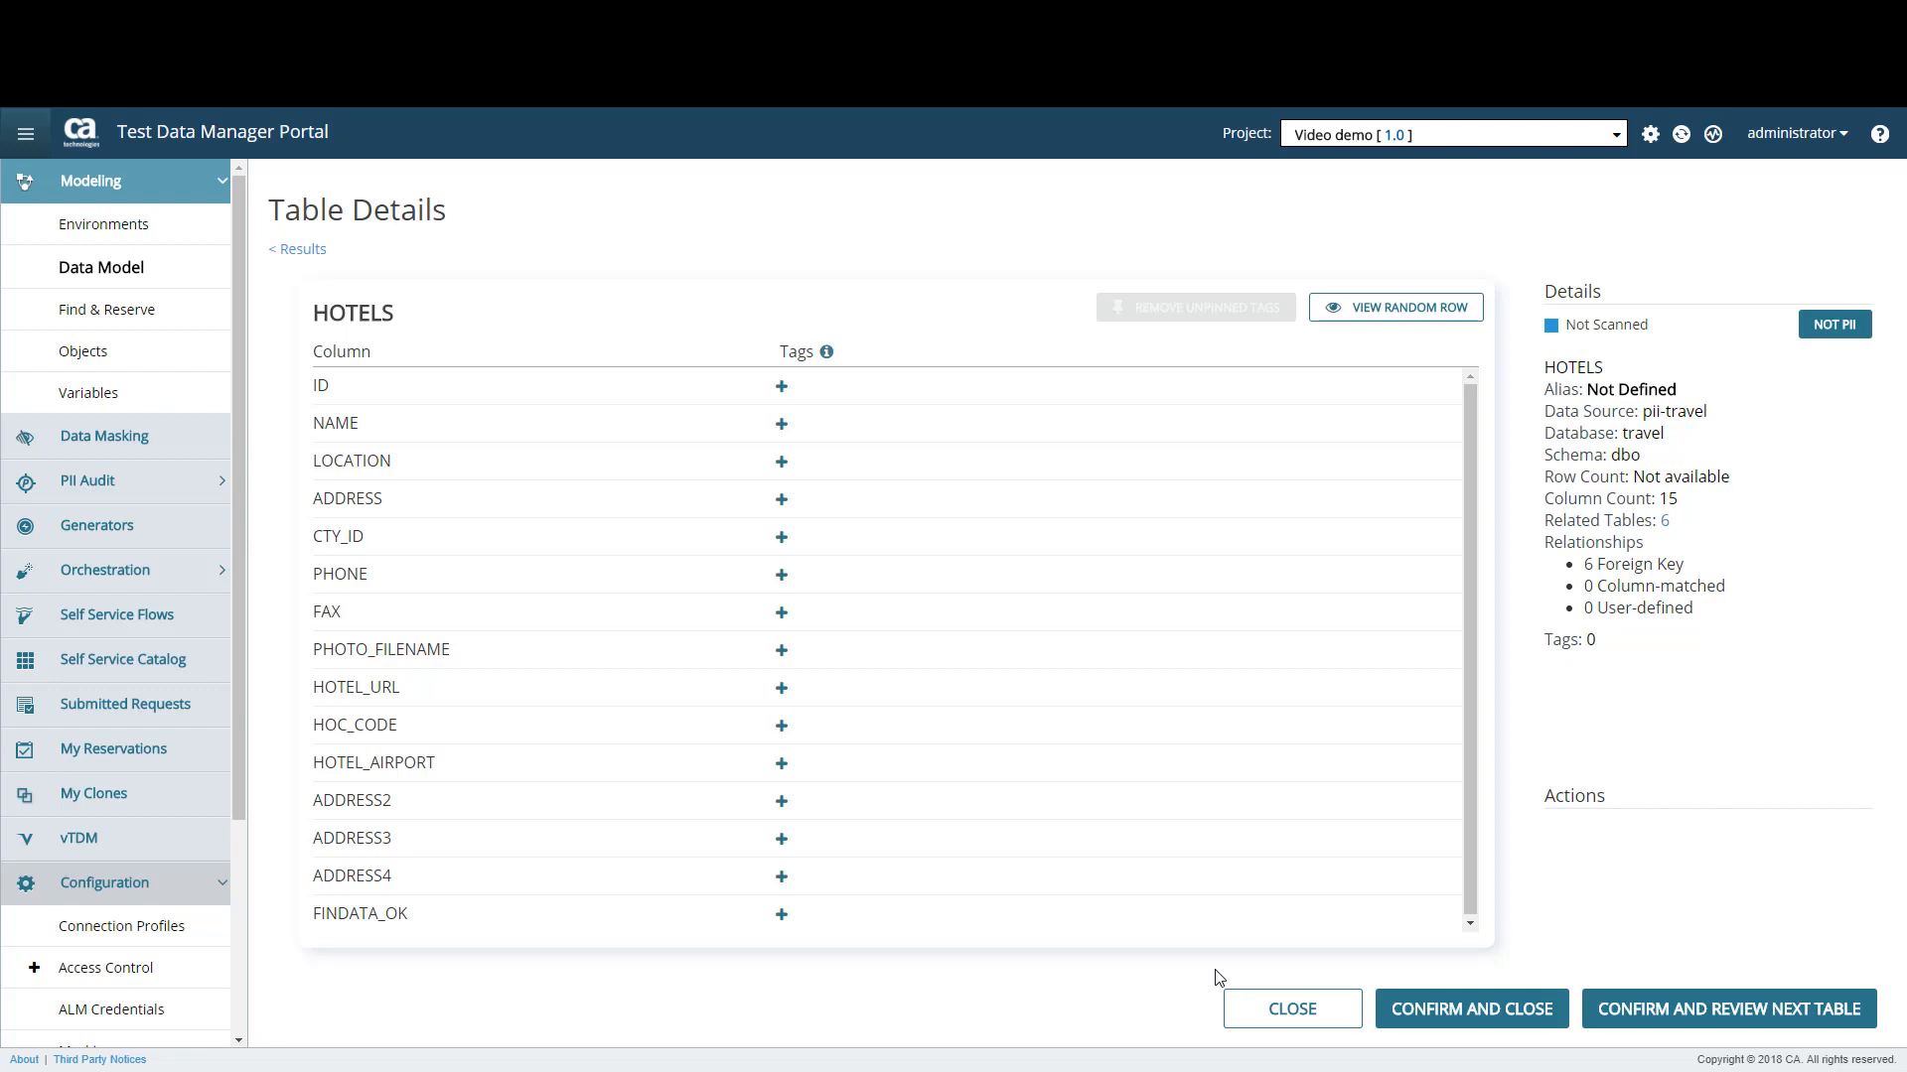
click(1259, 1011)
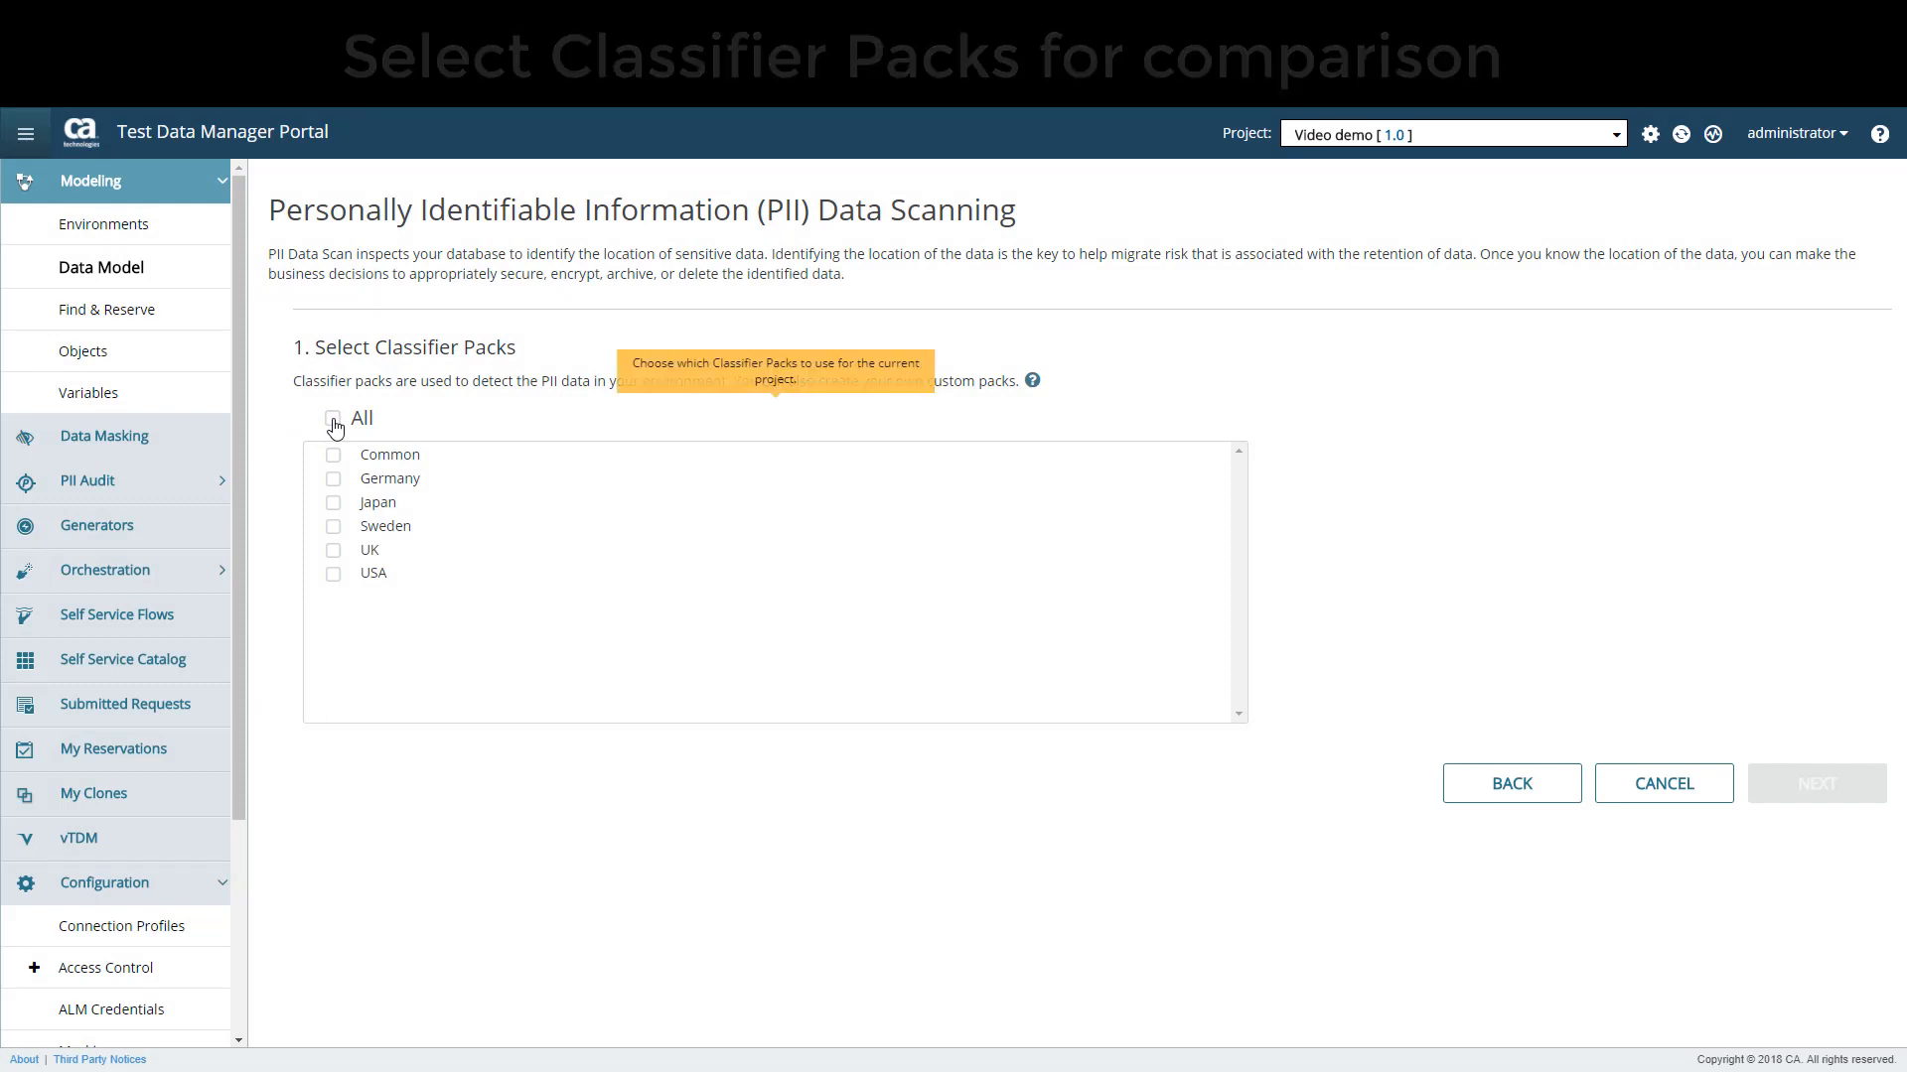
Select Germany, Sweden, UK then All classifier packs and continue to scan level
click(334, 477)
click(336, 525)
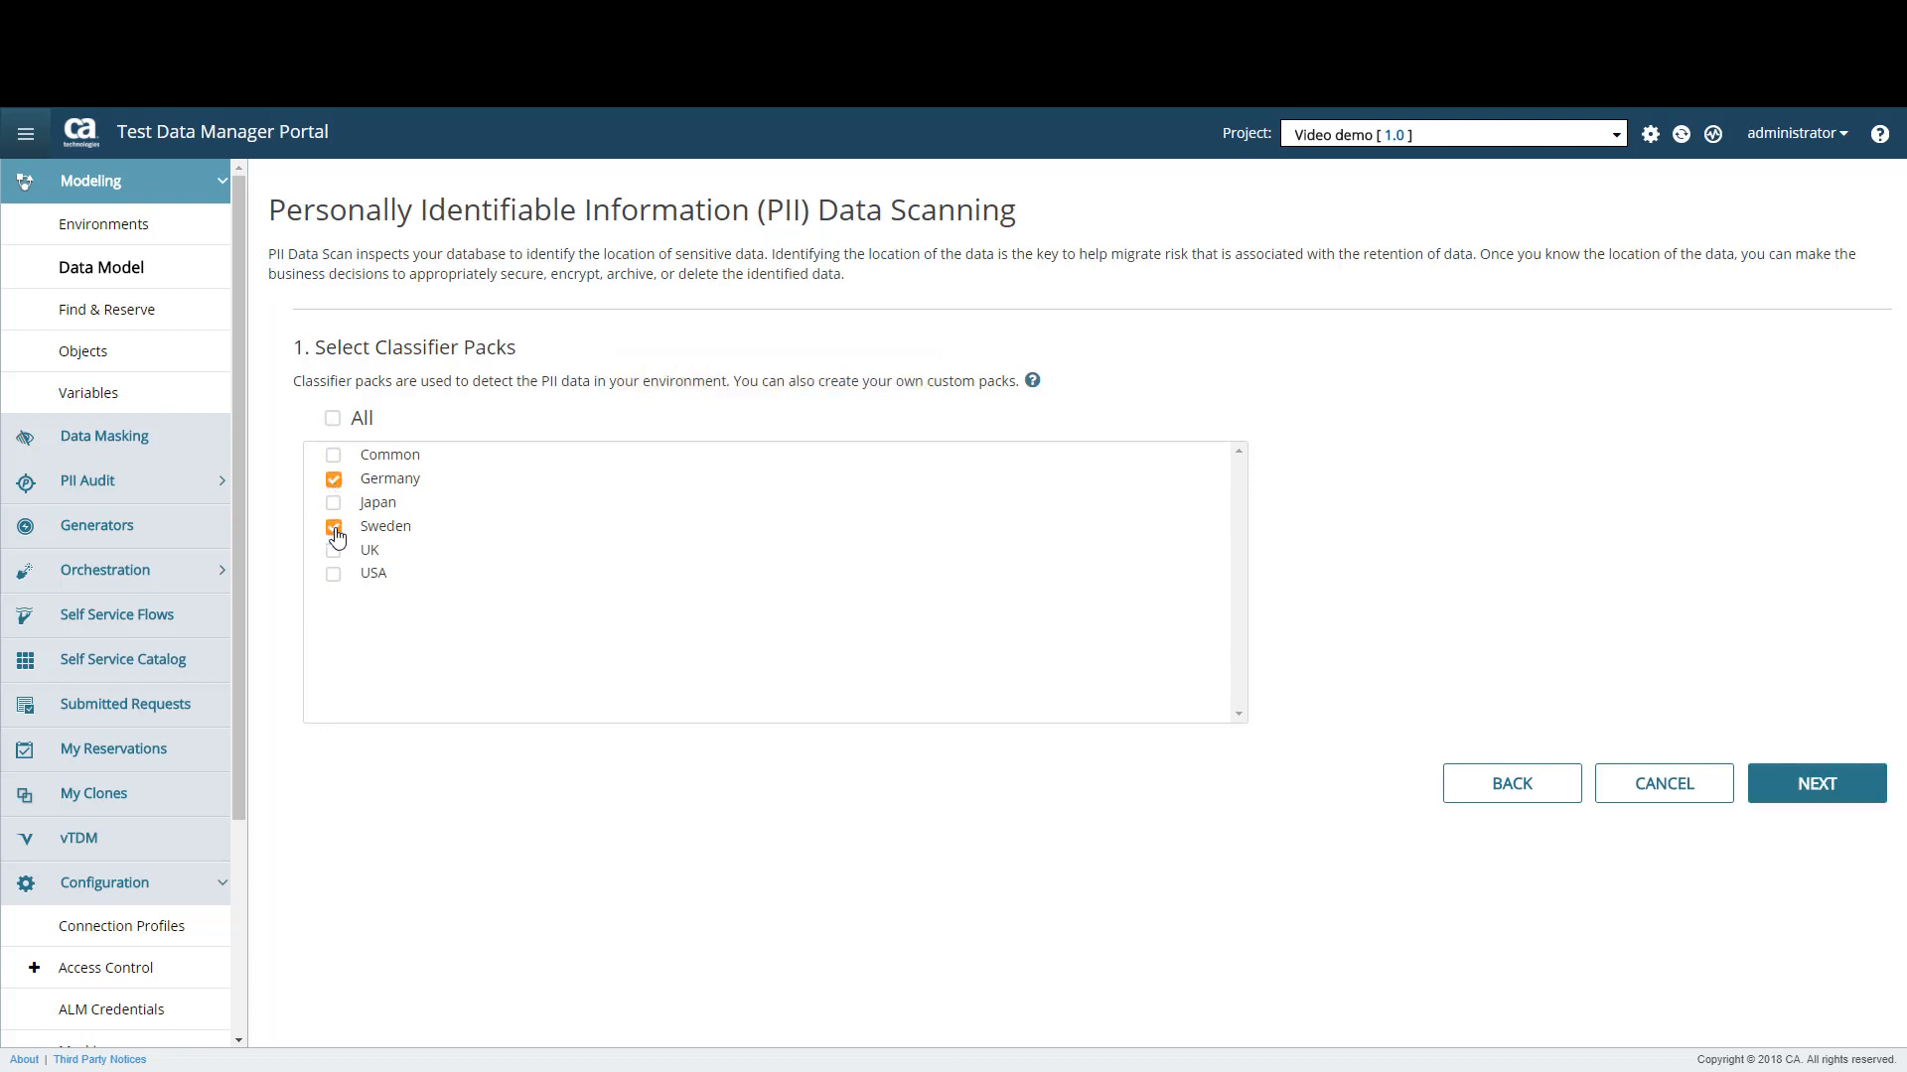
click(335, 552)
click(333, 420)
click(1820, 784)
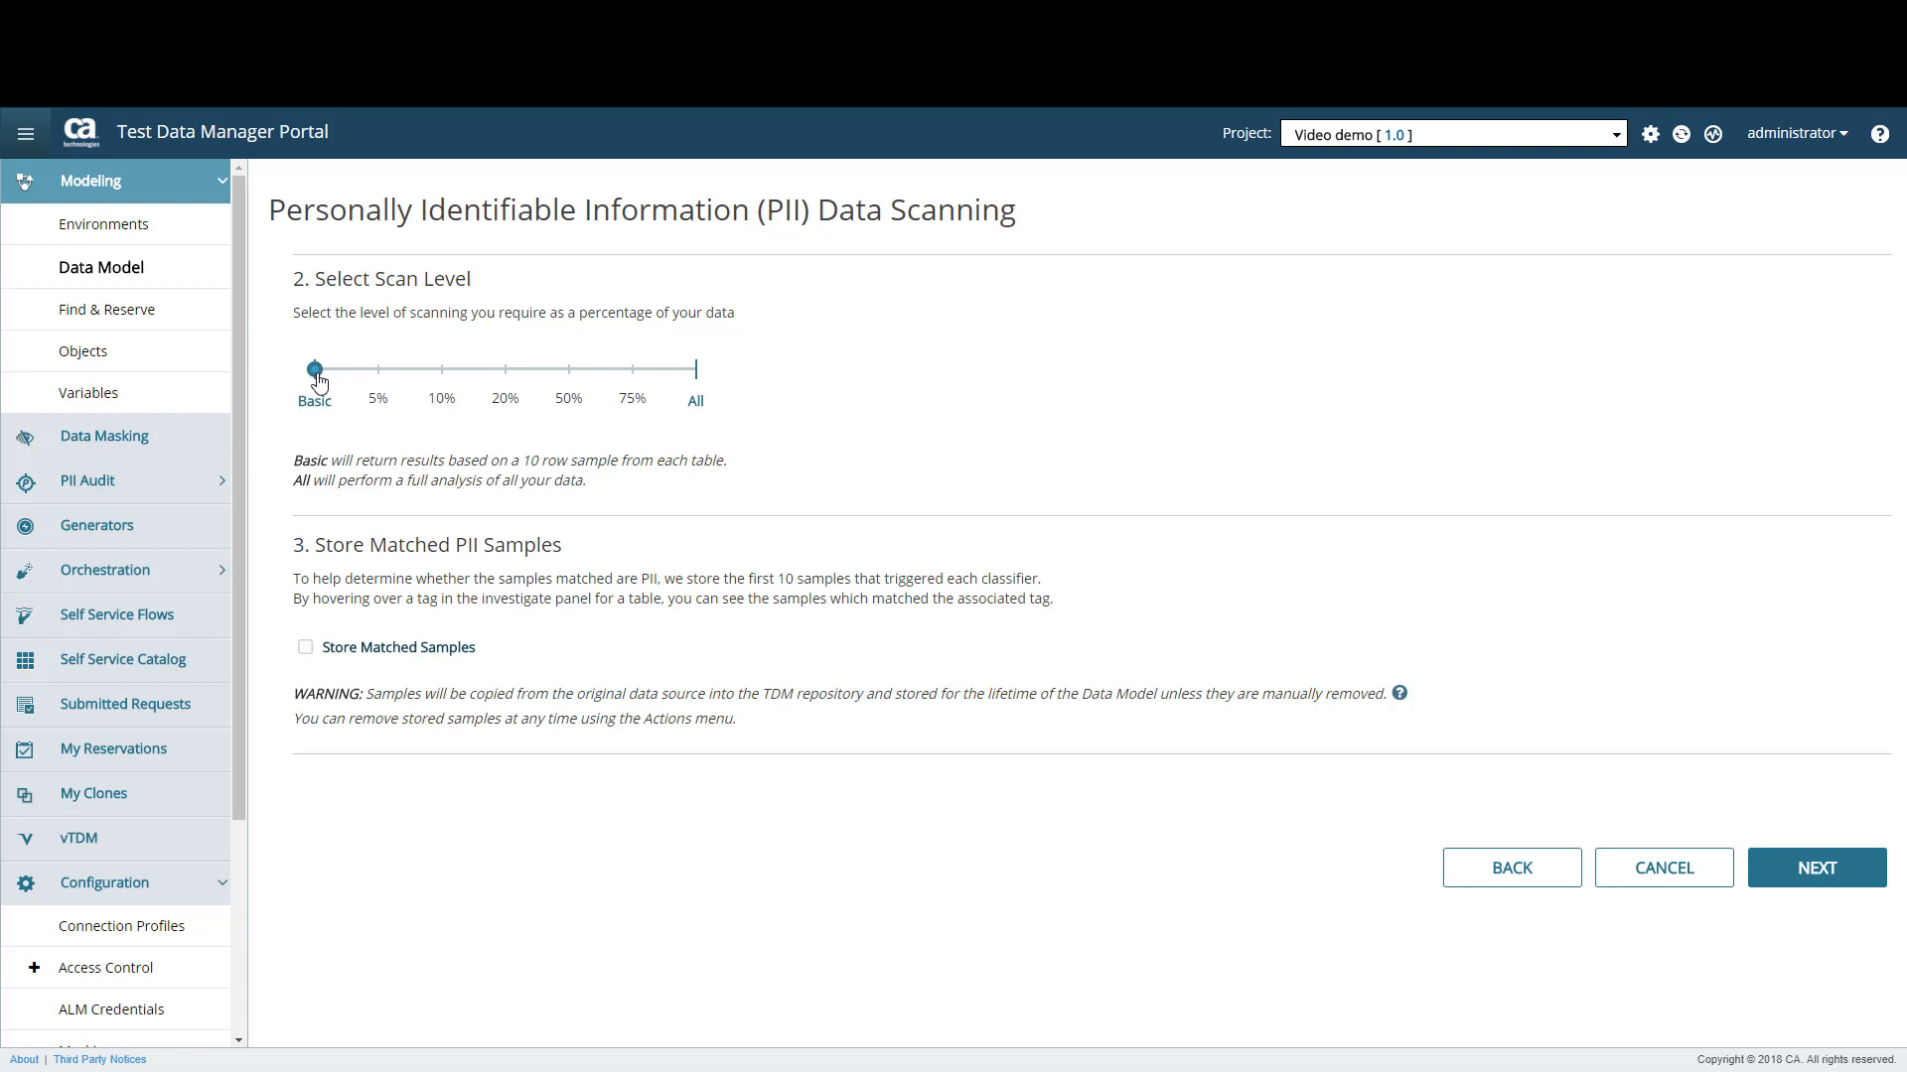
Keep Basic scan level, enable Store Matched Samples, and continue to key-column options
mouse_move(316, 383)
mouse_down()
mouse_move(697, 383)
mouse_move(316, 372)
mouse_up()
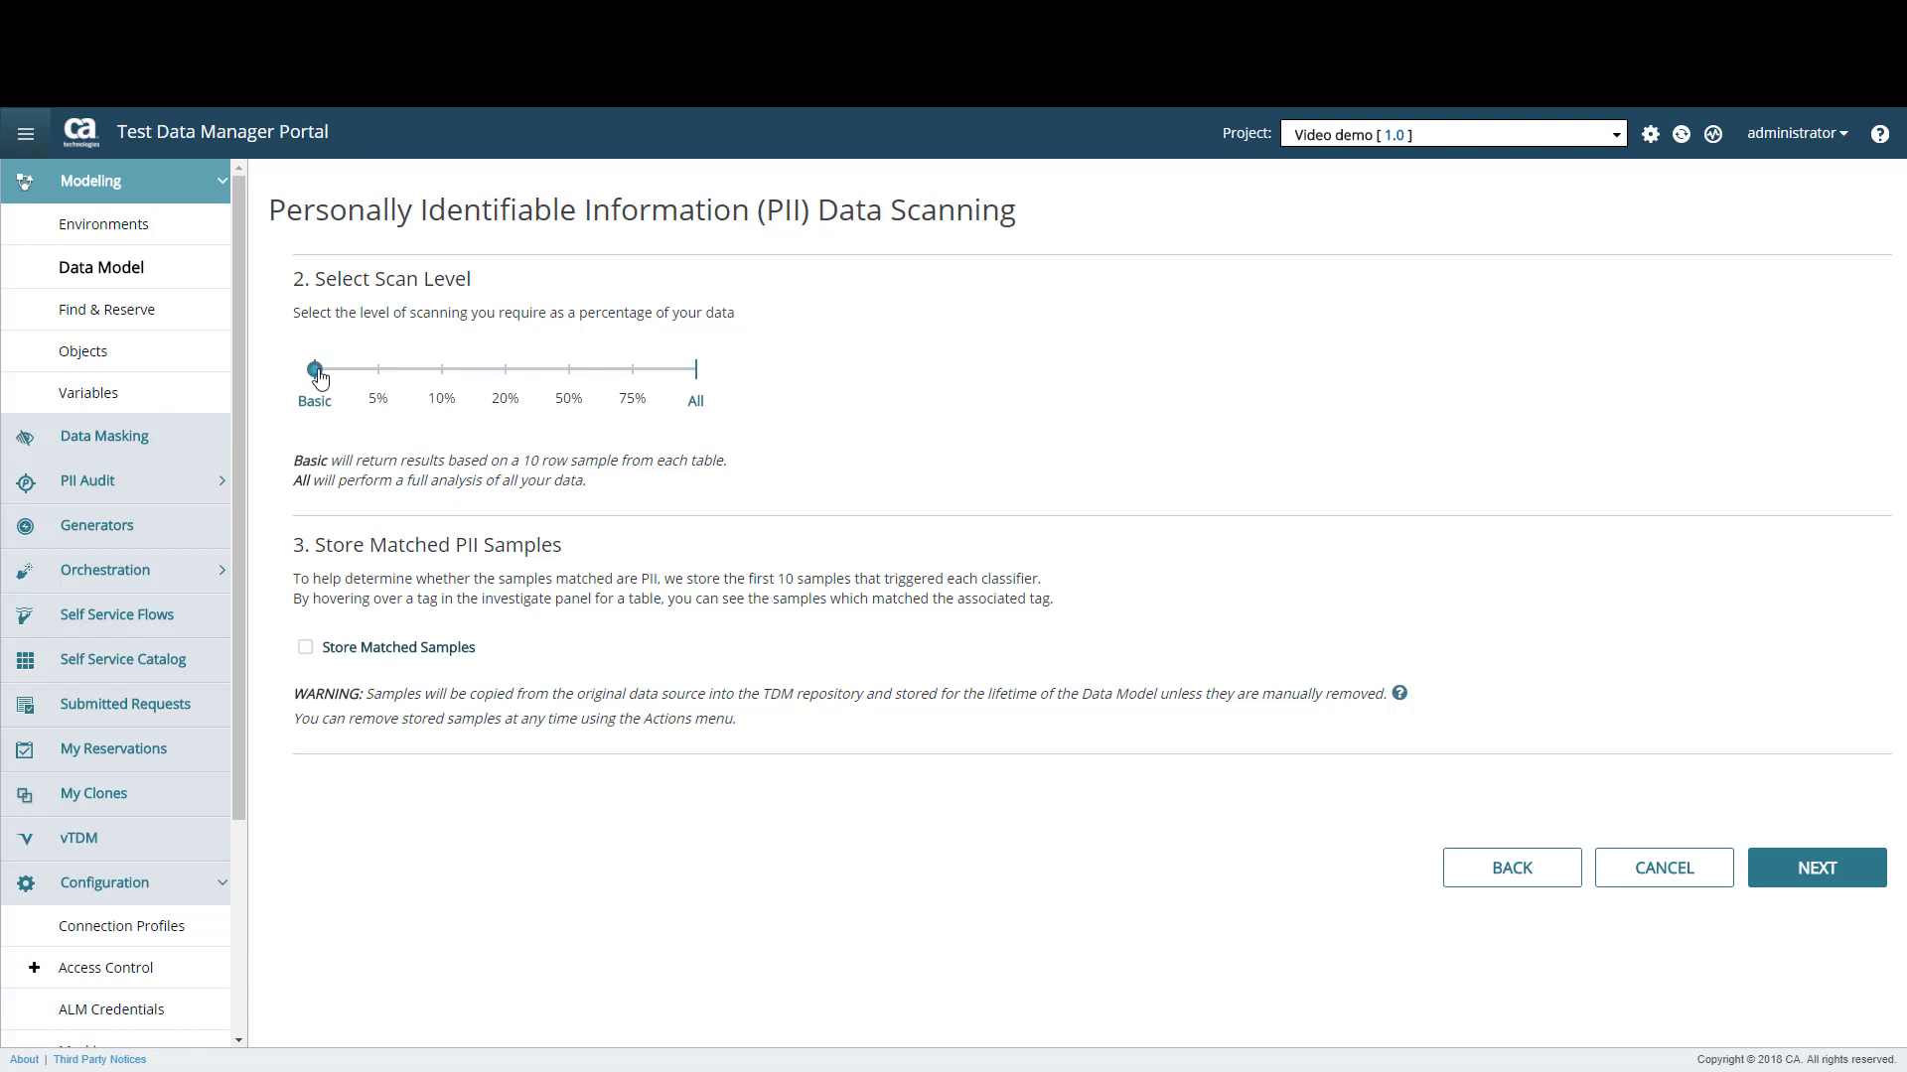
click(308, 654)
click(1814, 879)
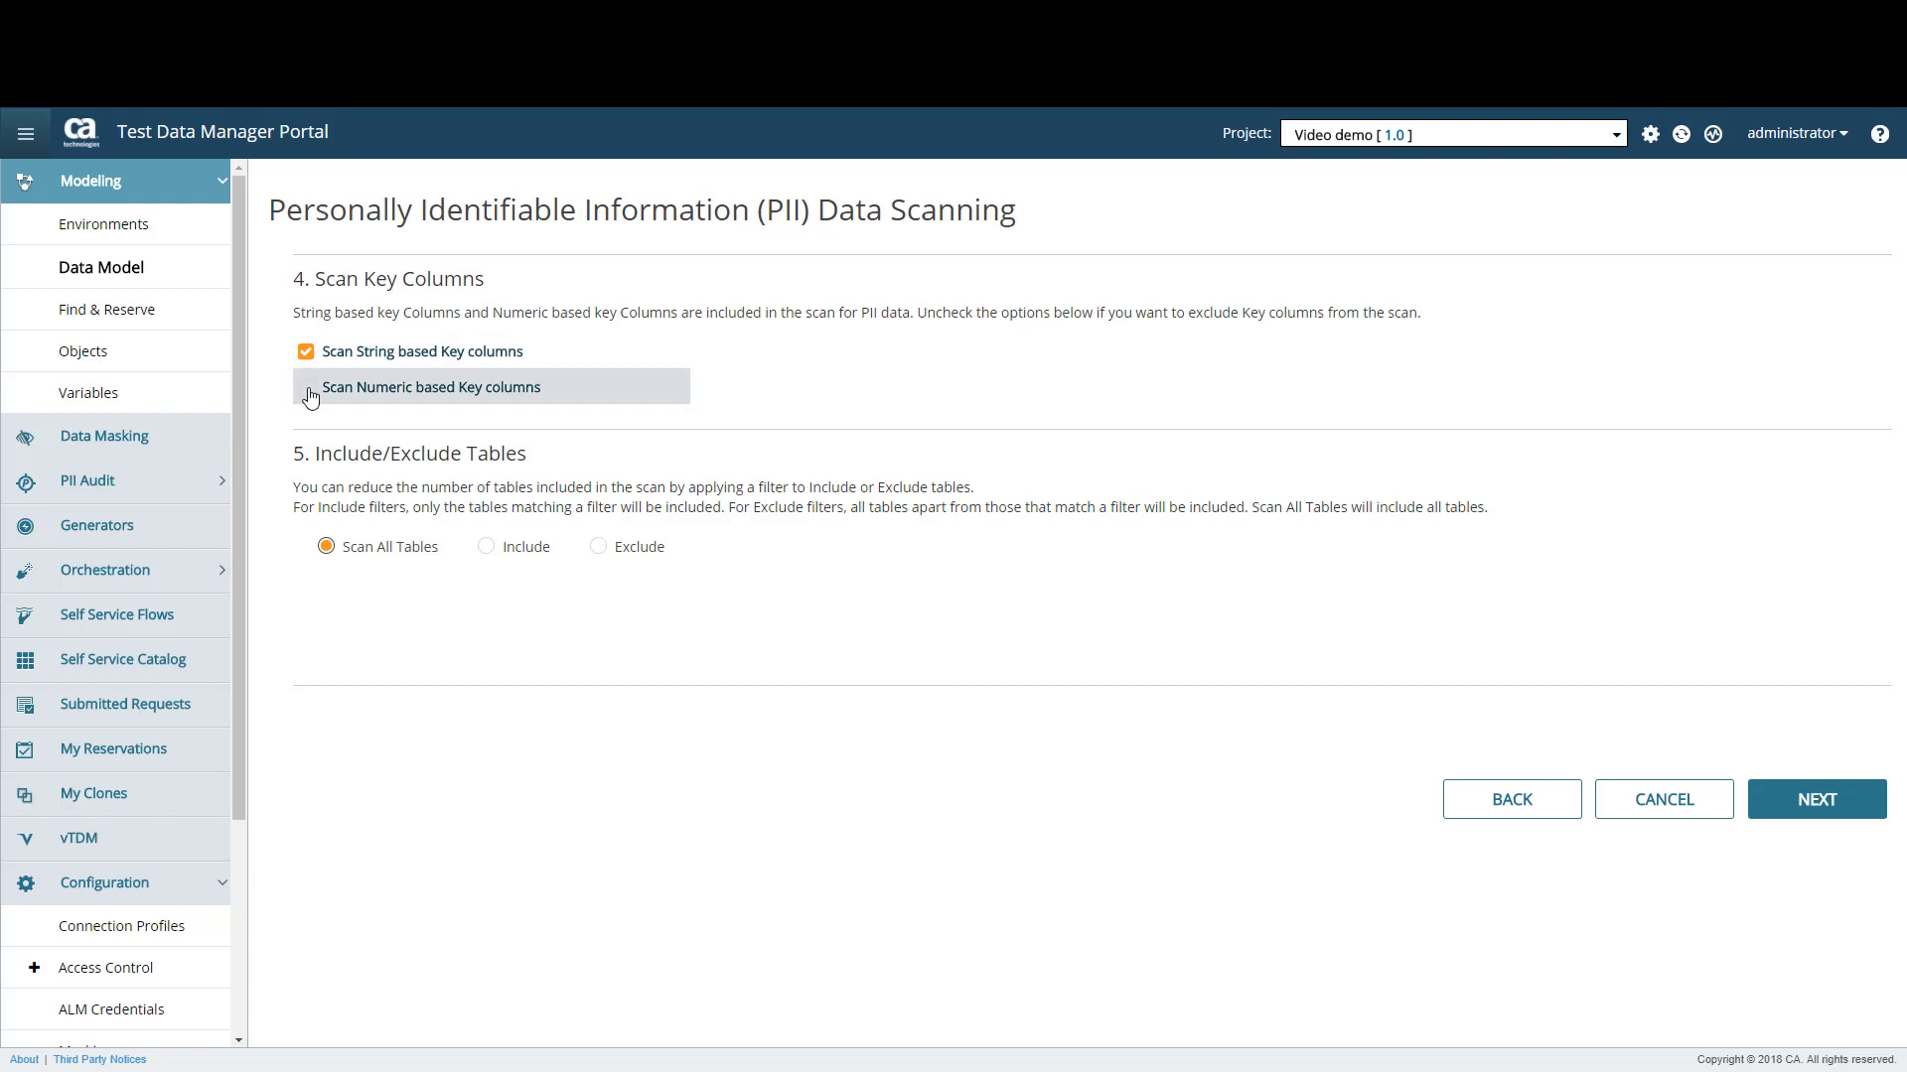
Choose key-column scanning and Exclude table filtering, adding a new filter row
click(307, 391)
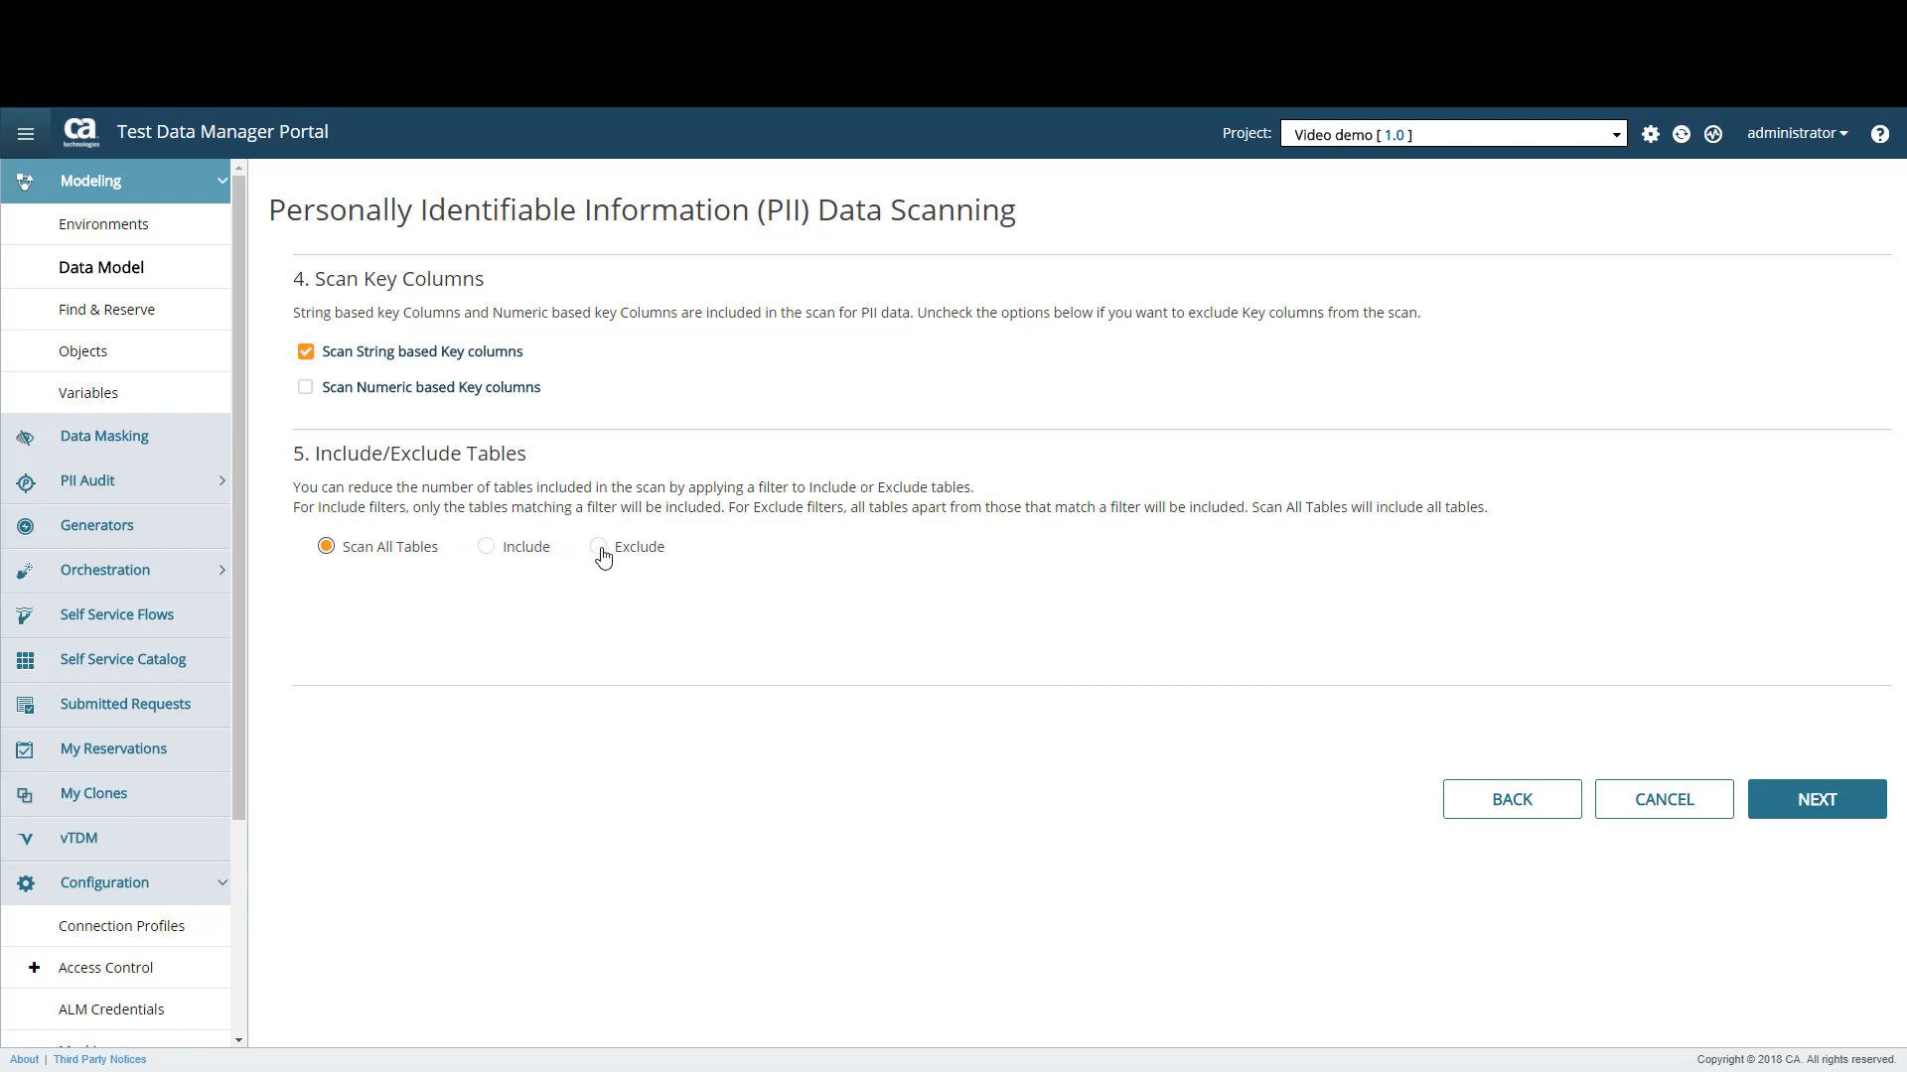
click(487, 548)
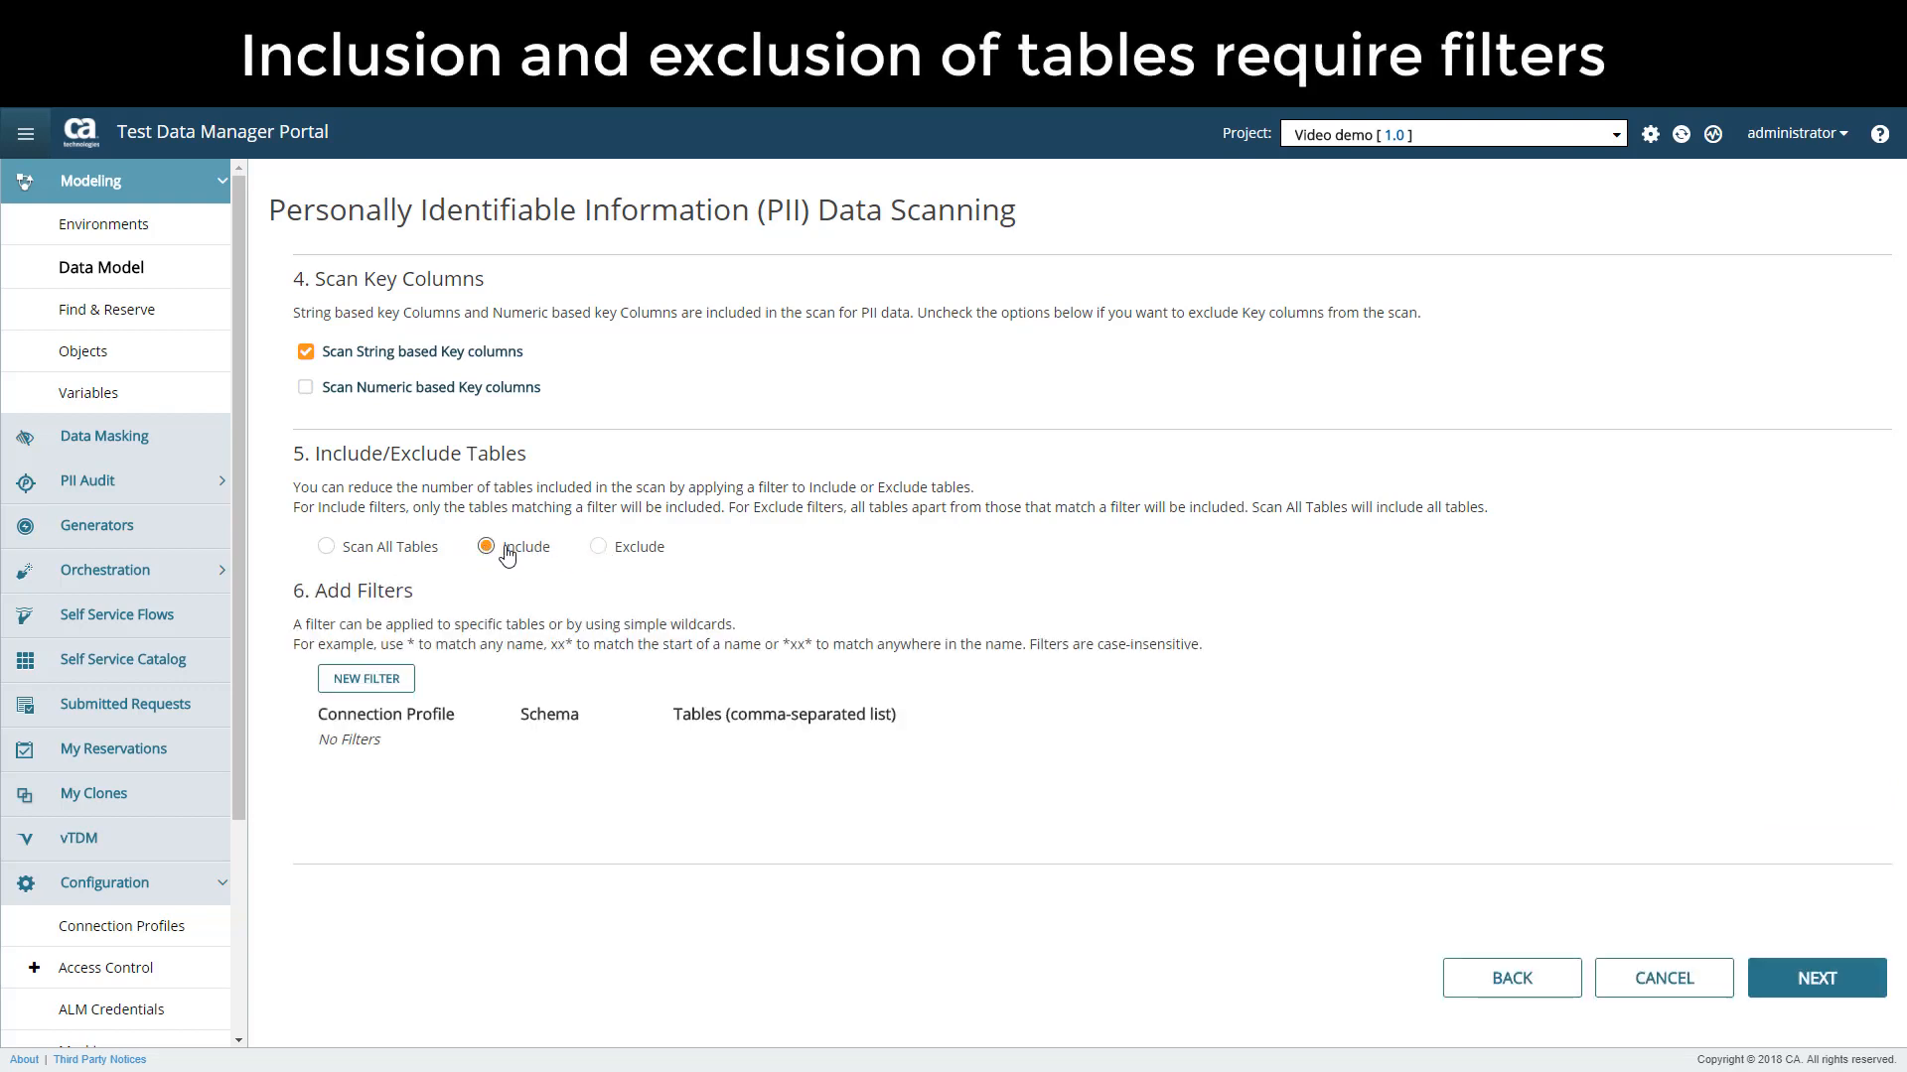
click(601, 548)
click(345, 685)
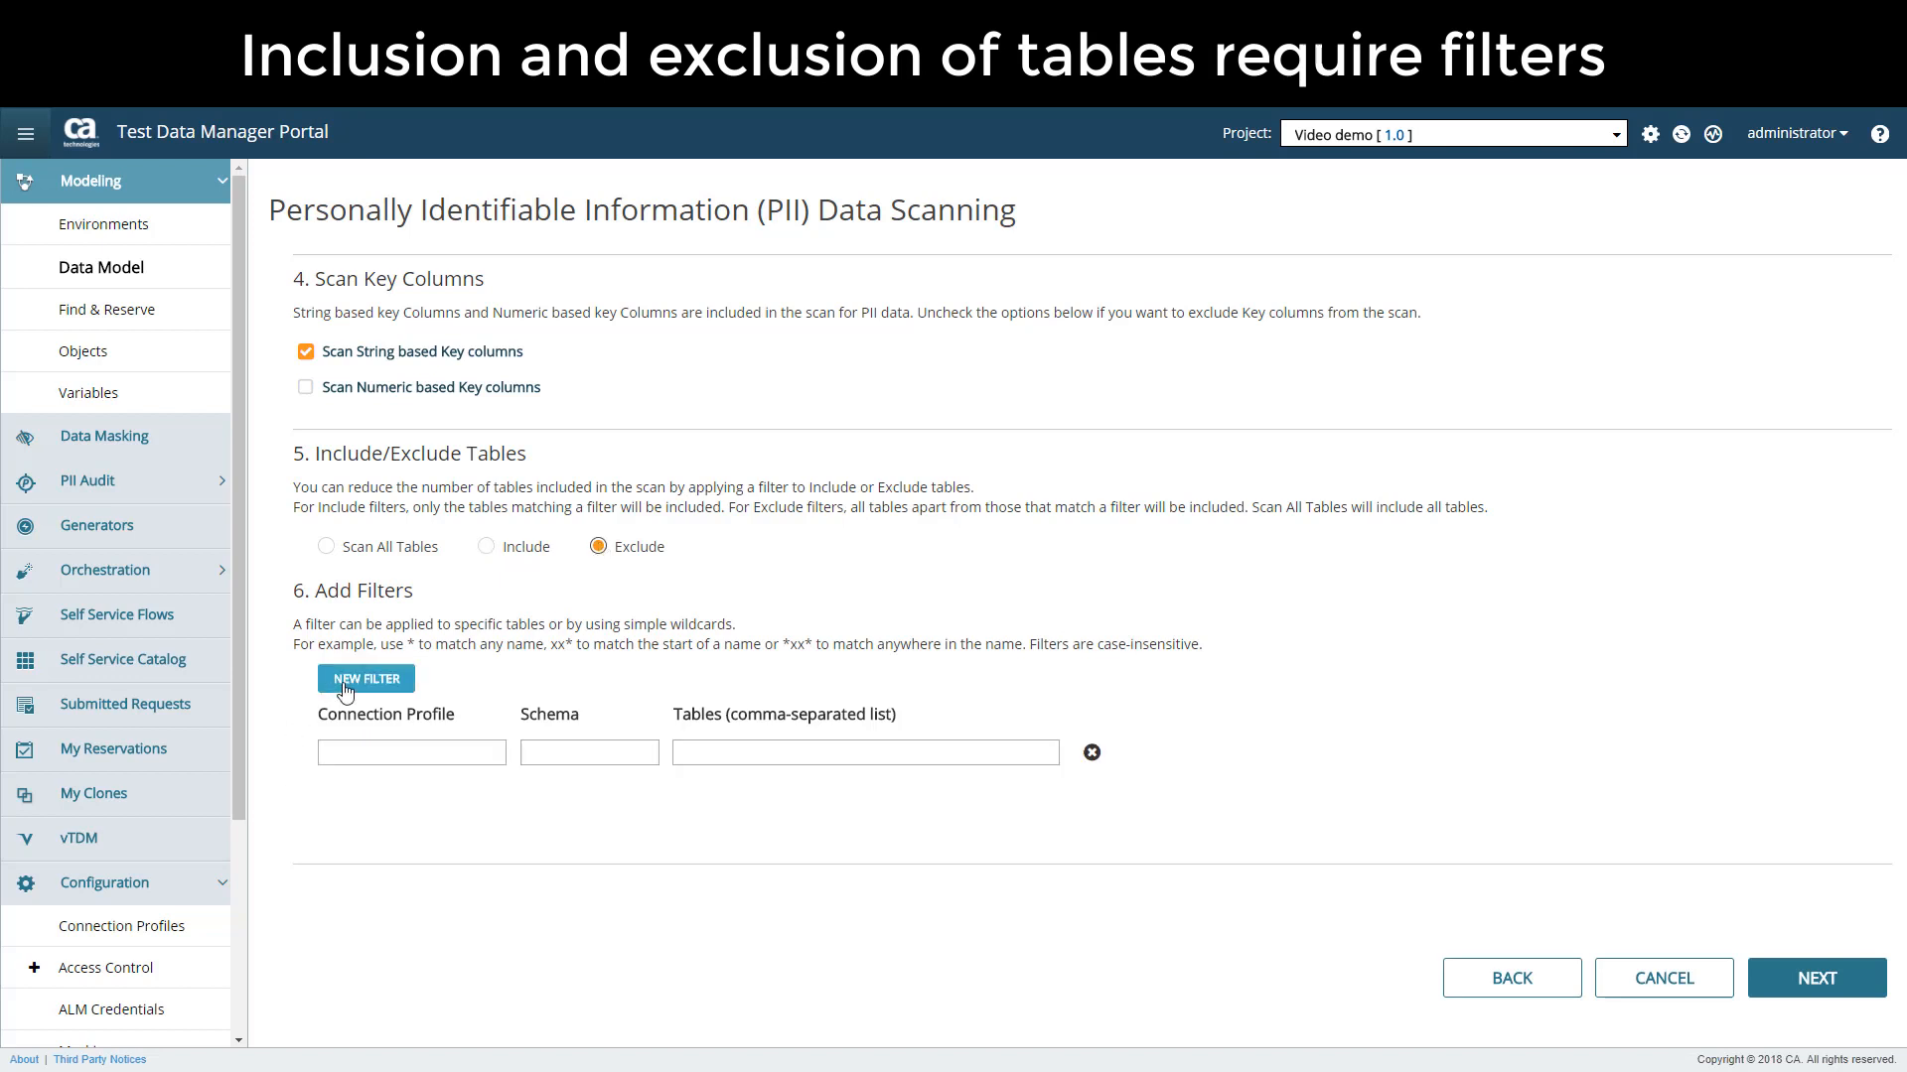
Fill the filter with * connection profile, * schema, car* tables, and reach the summary
click(363, 754)
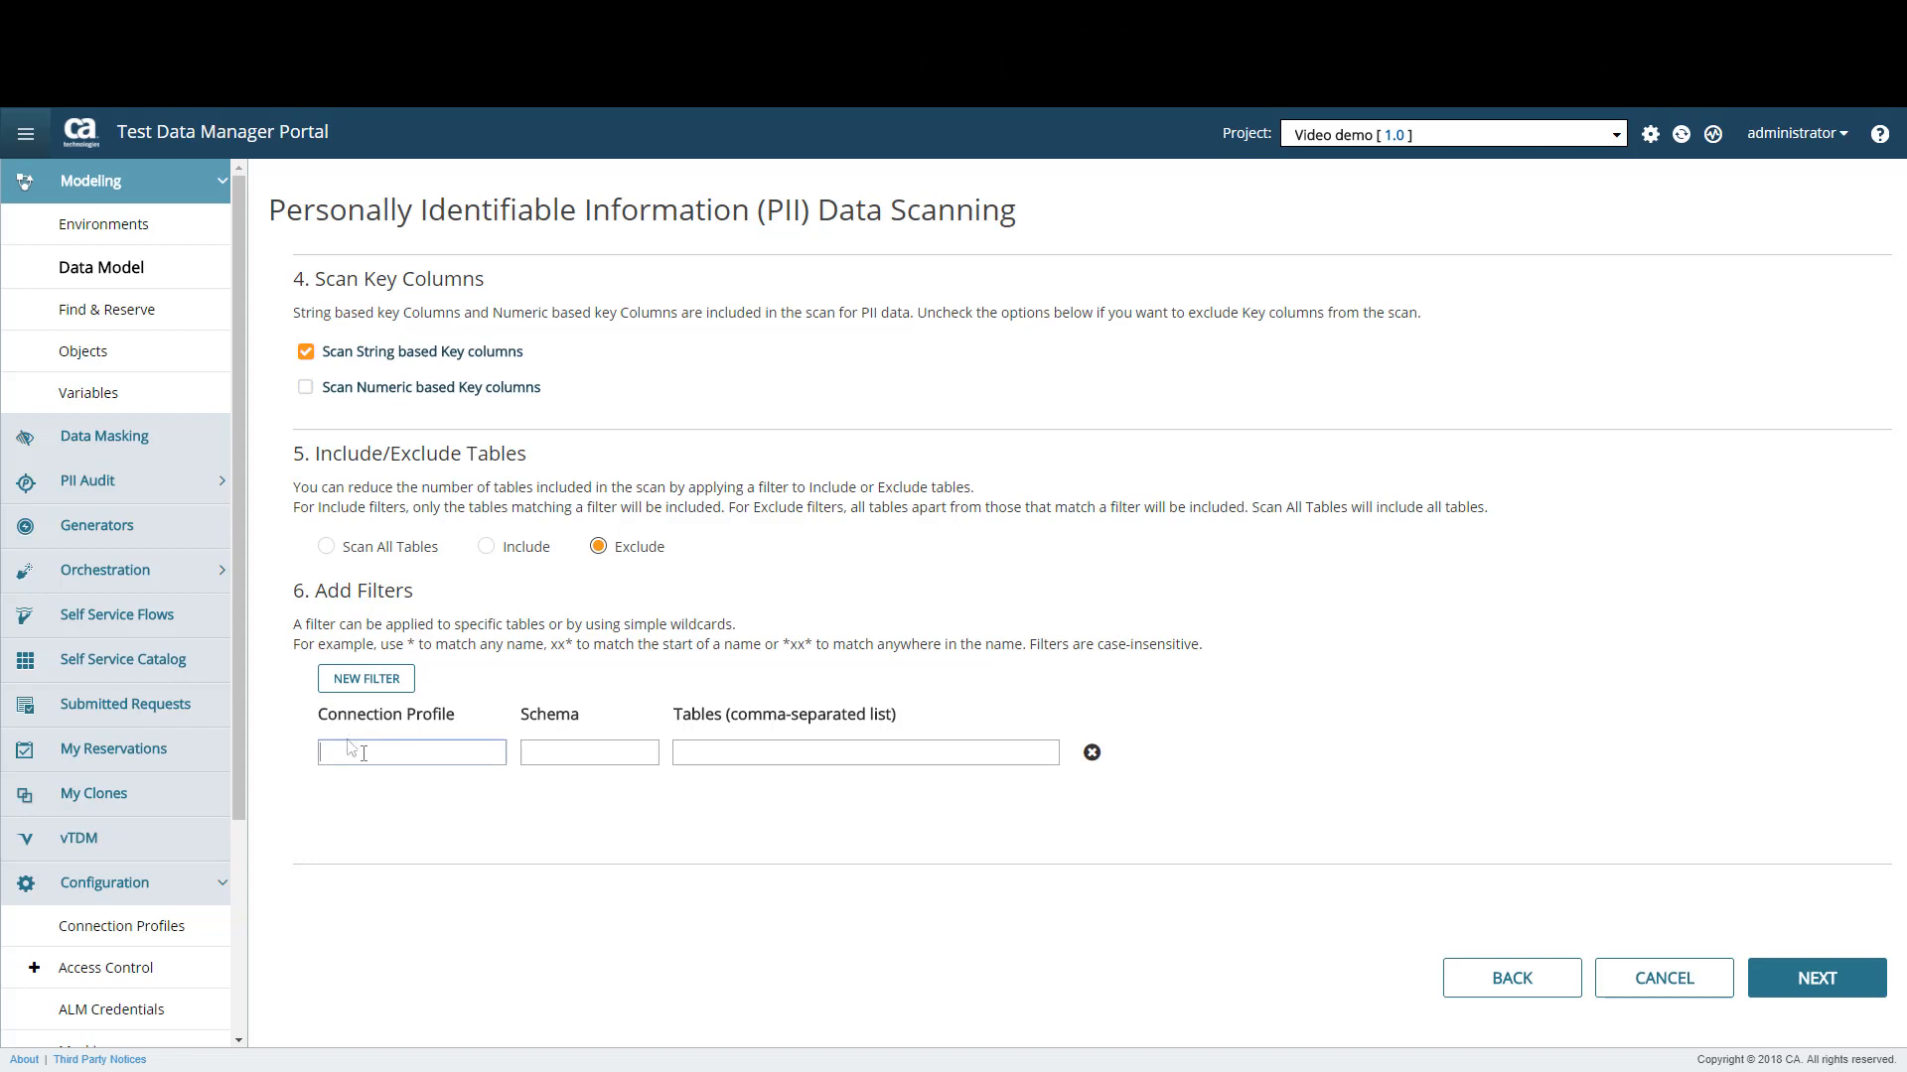
text(*)
key(Tab)
text(*)
key(Tab)
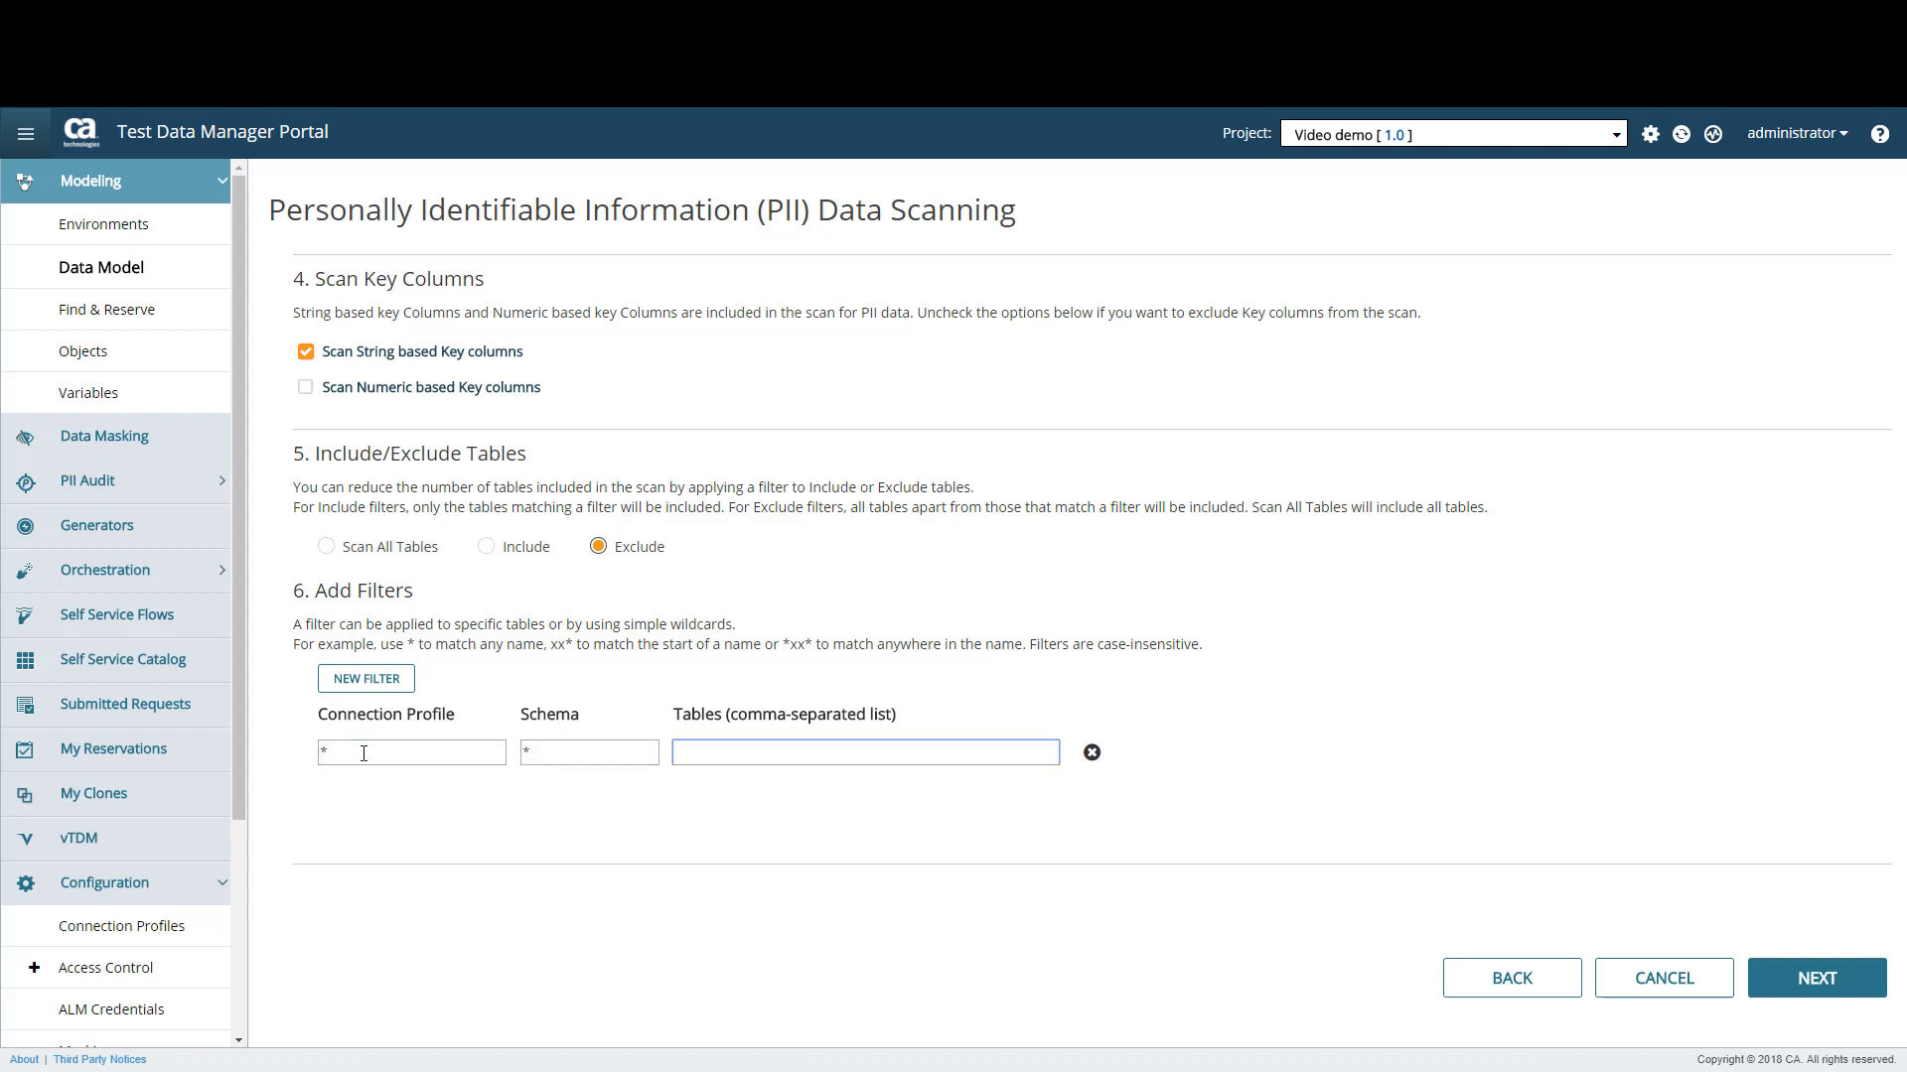
text(car*)
click(291, 749)
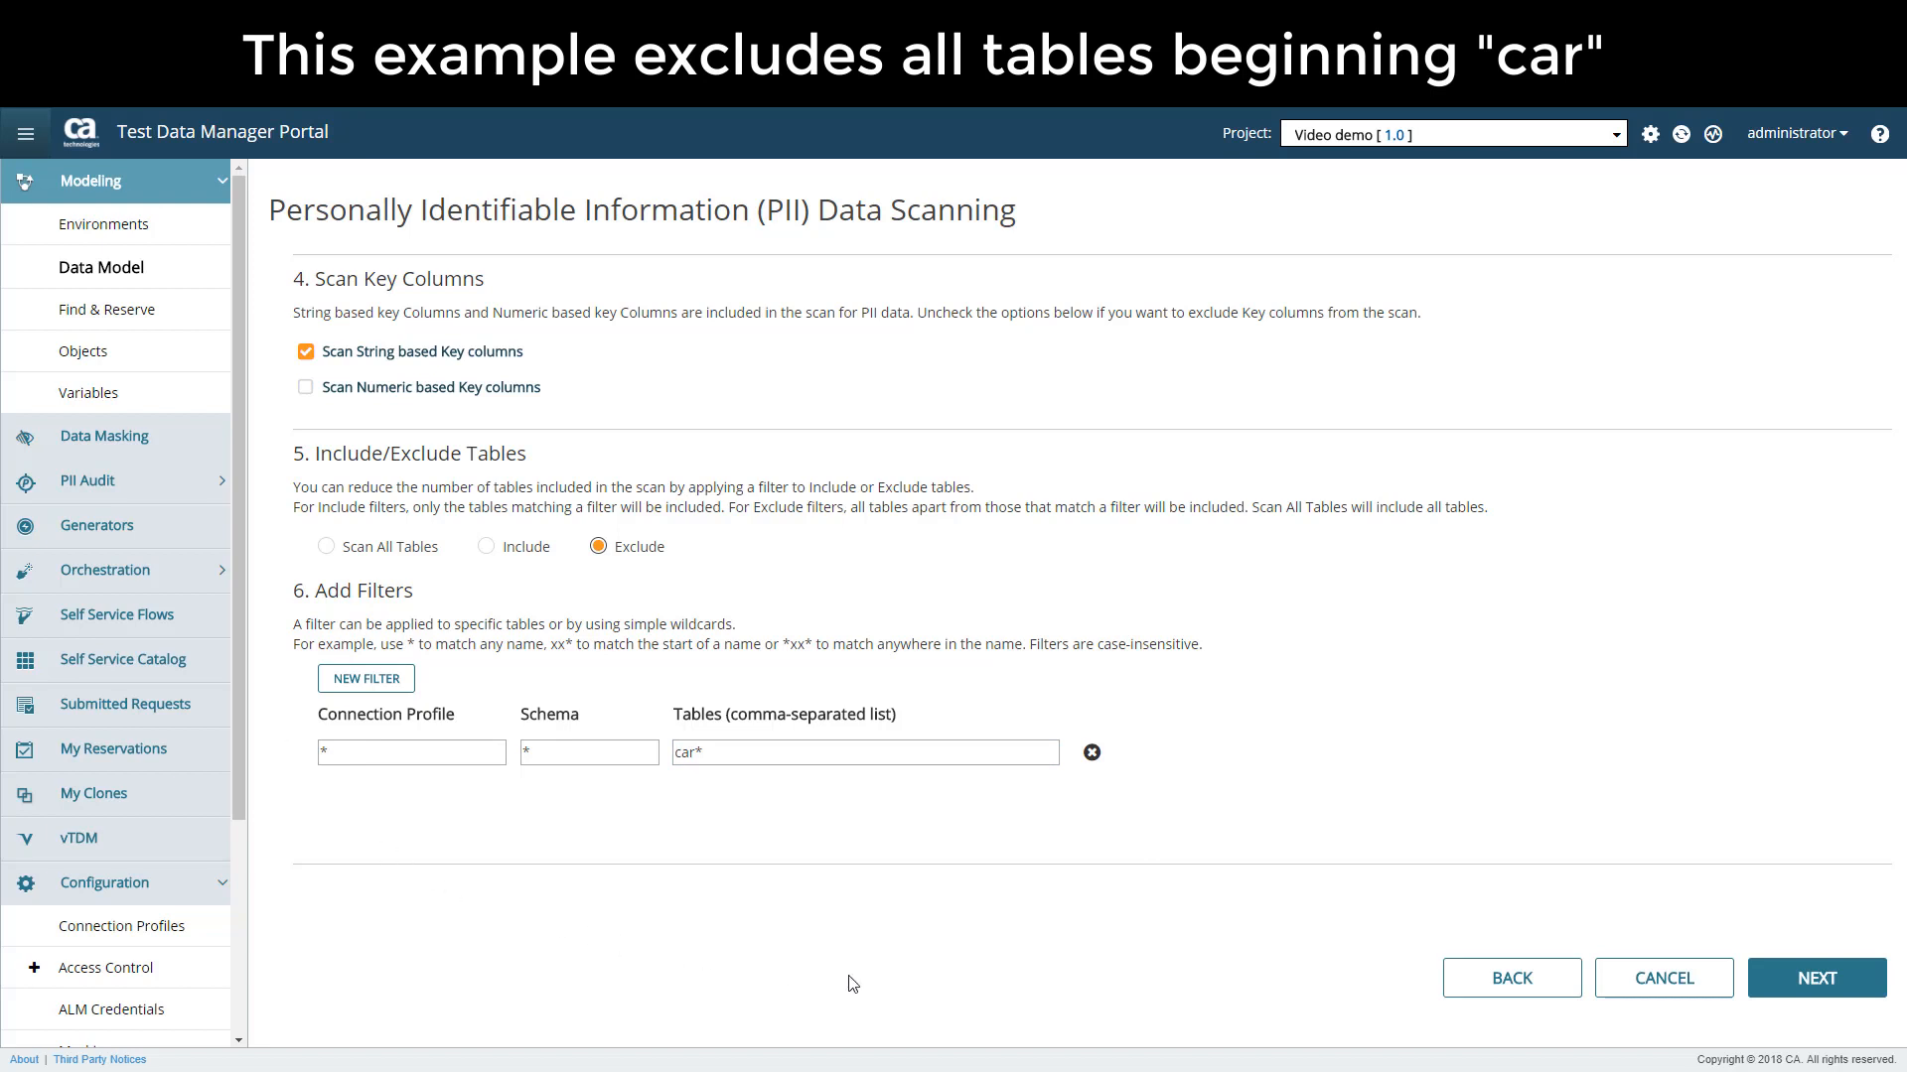
click(1786, 980)
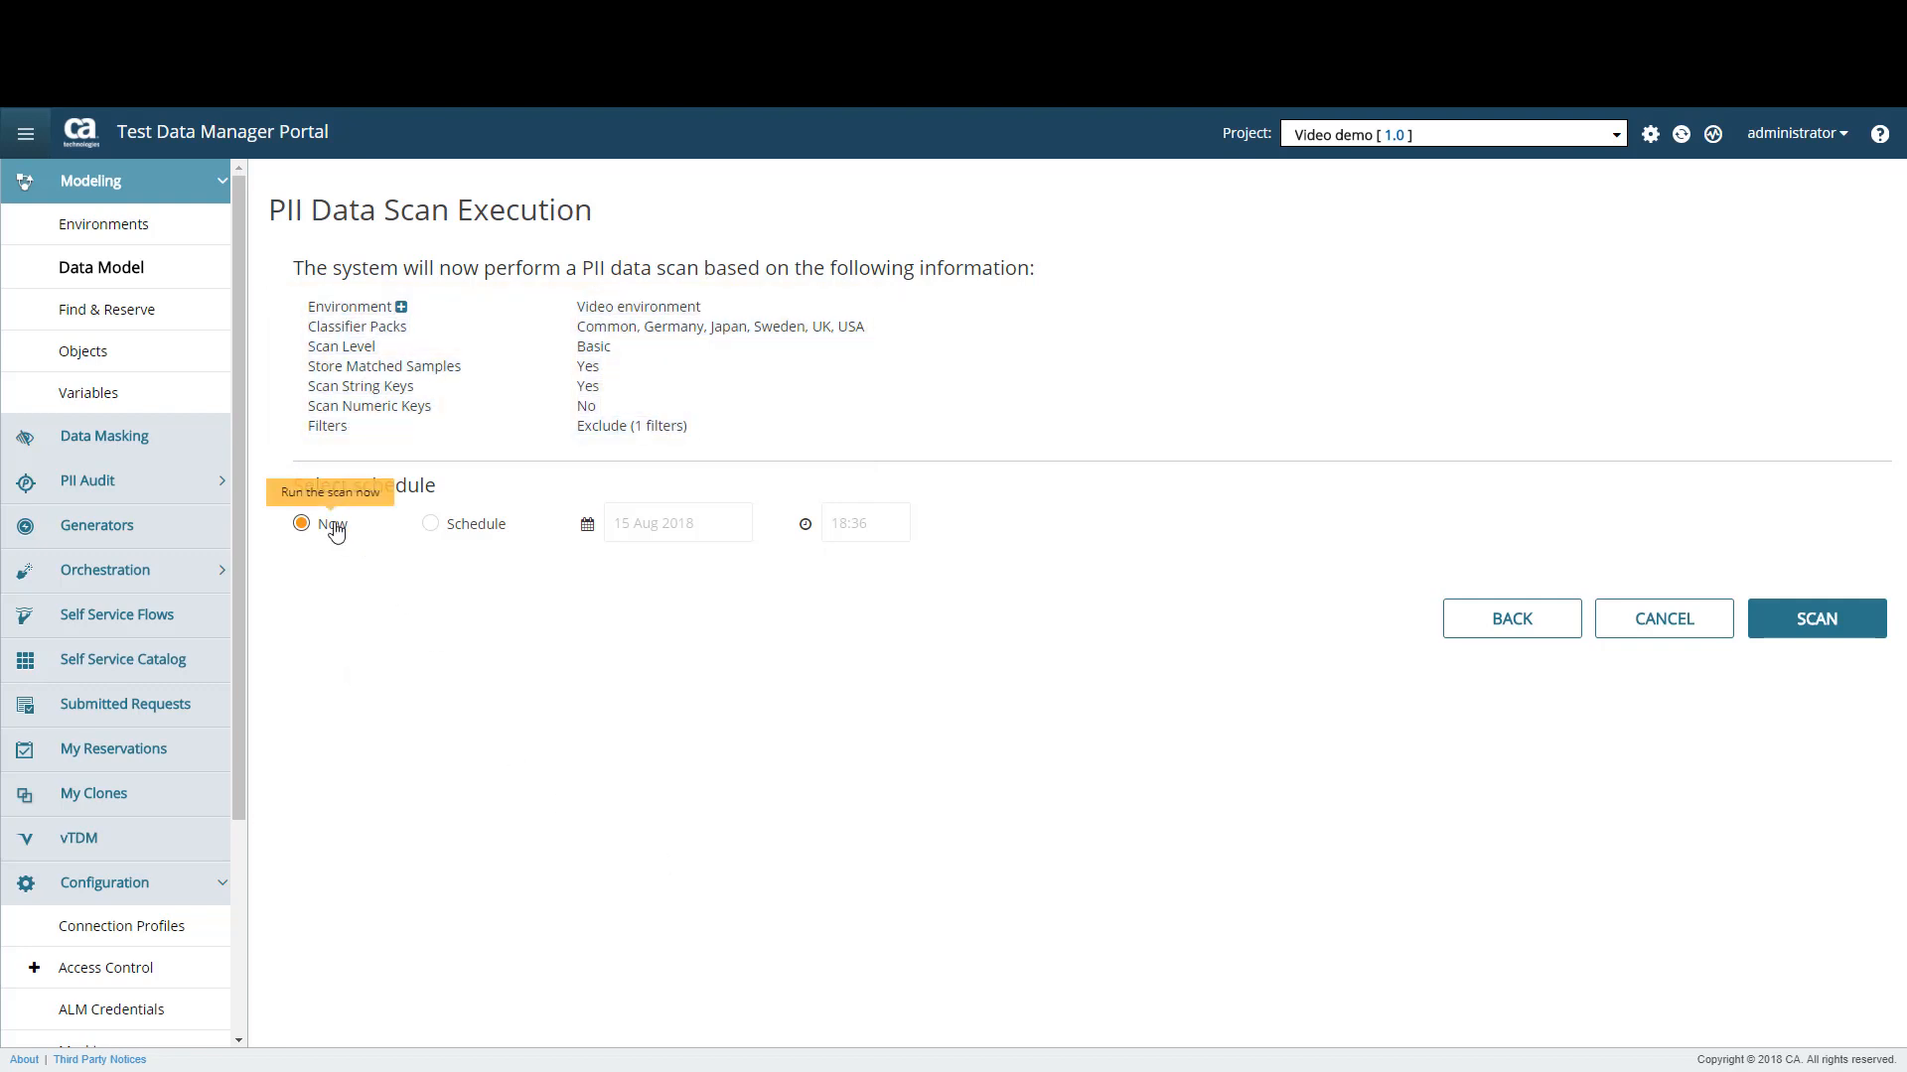
Schedule the scan for Aug 15, 2018 at 23:36 and submit it
click(467, 529)
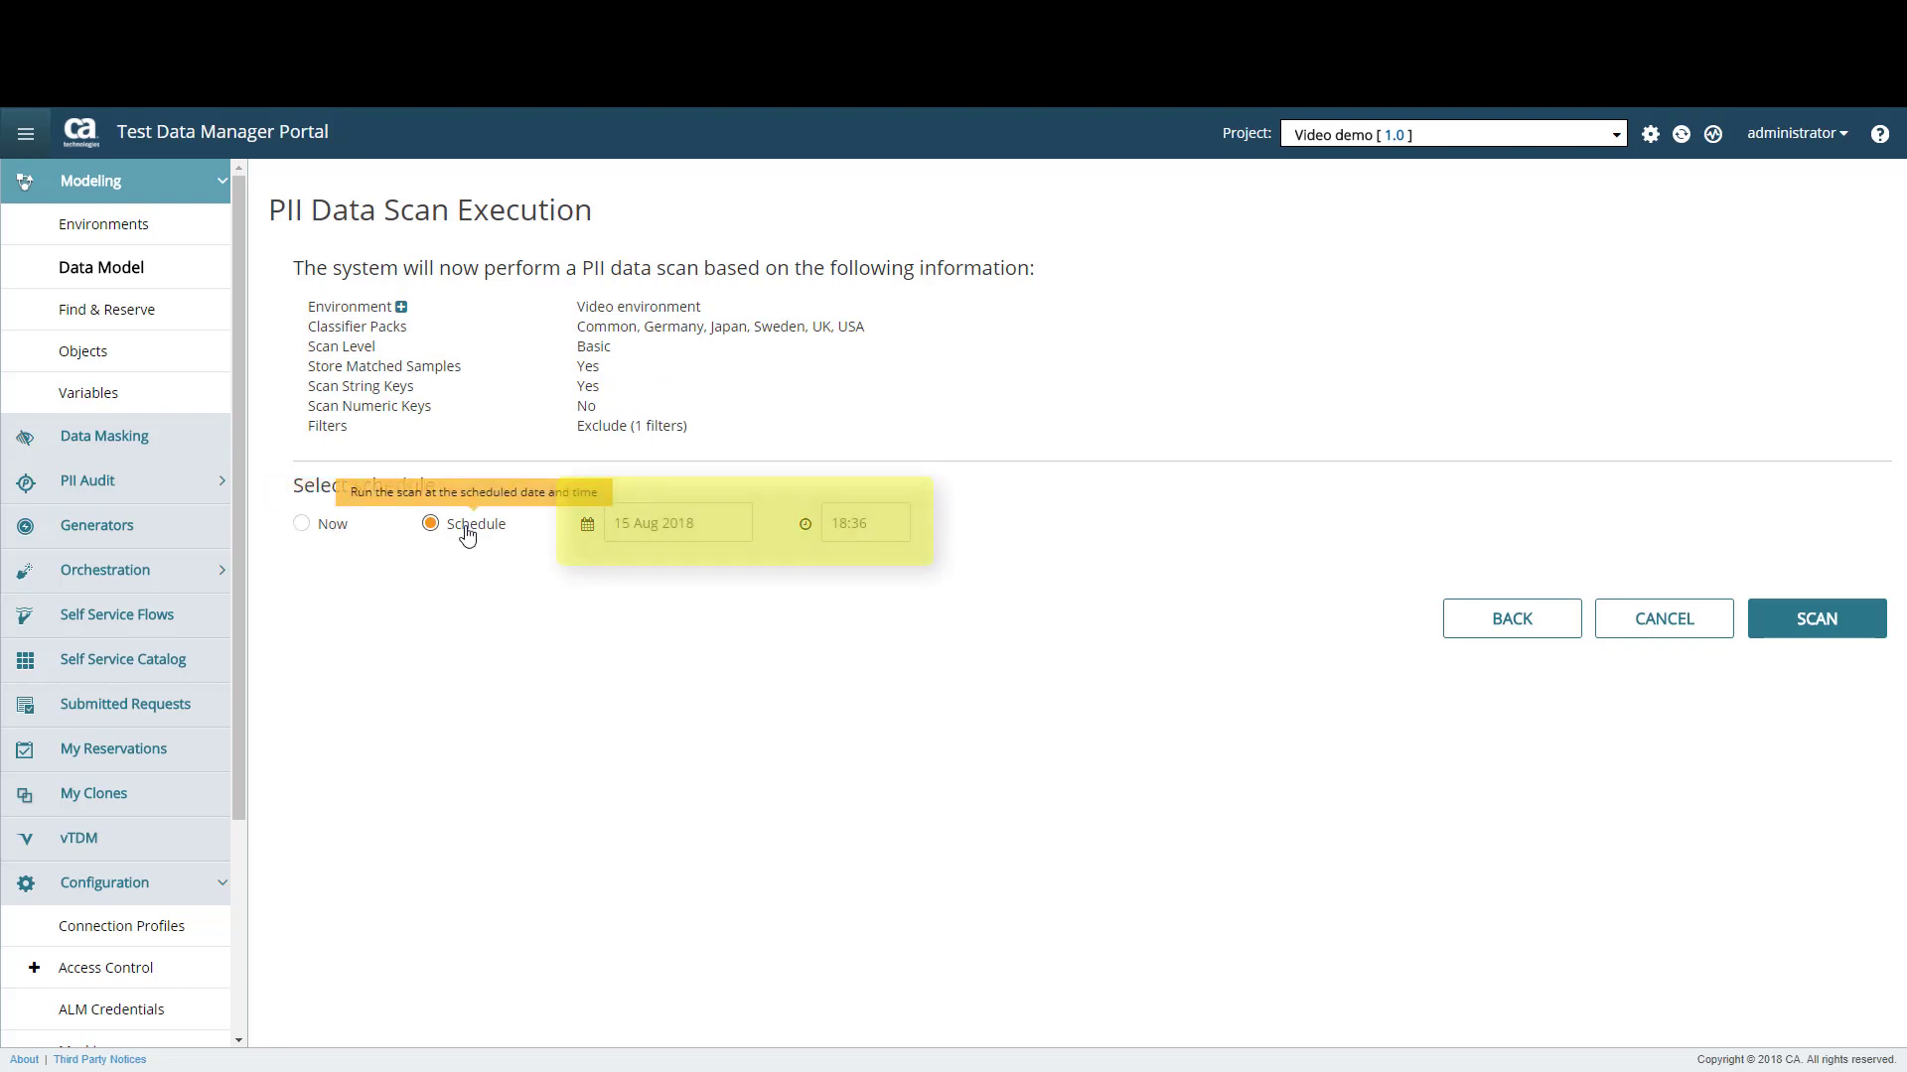
click(851, 528)
click(845, 560)
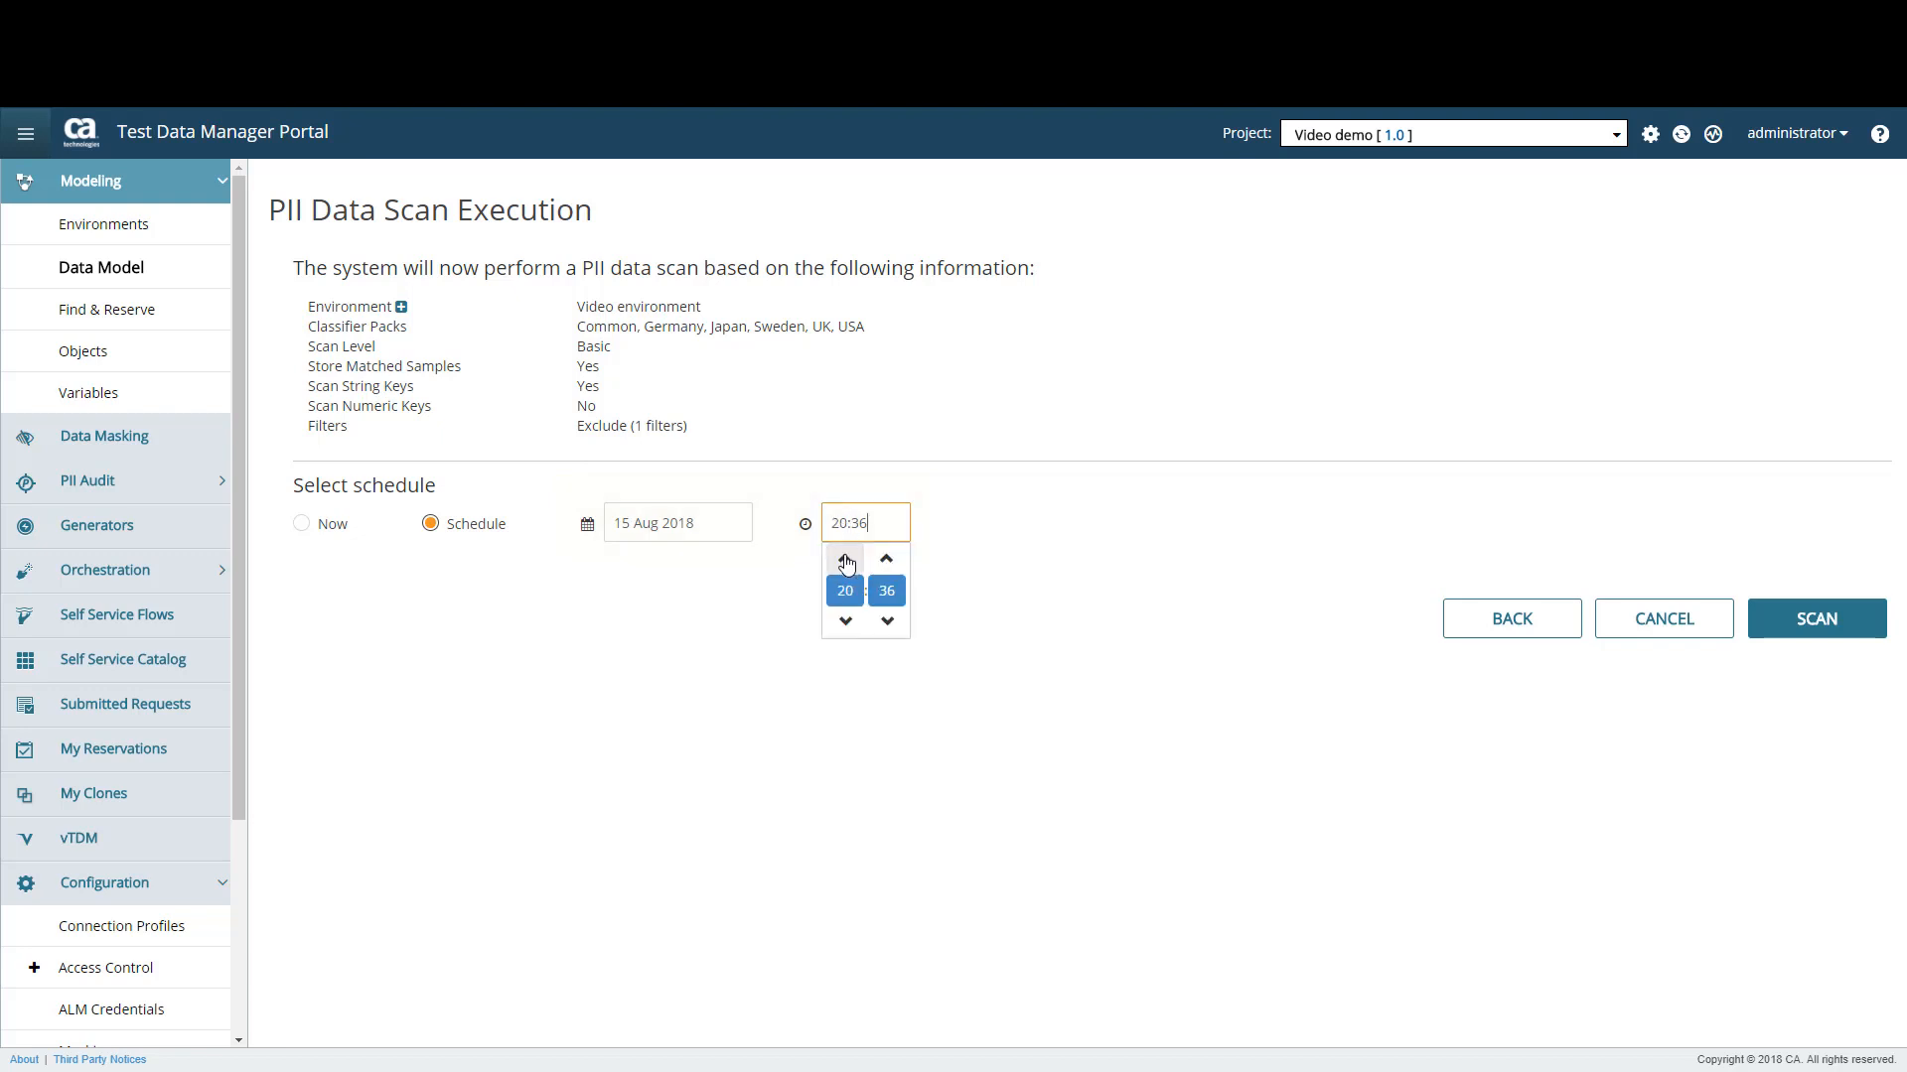
click(844, 560)
click(752, 616)
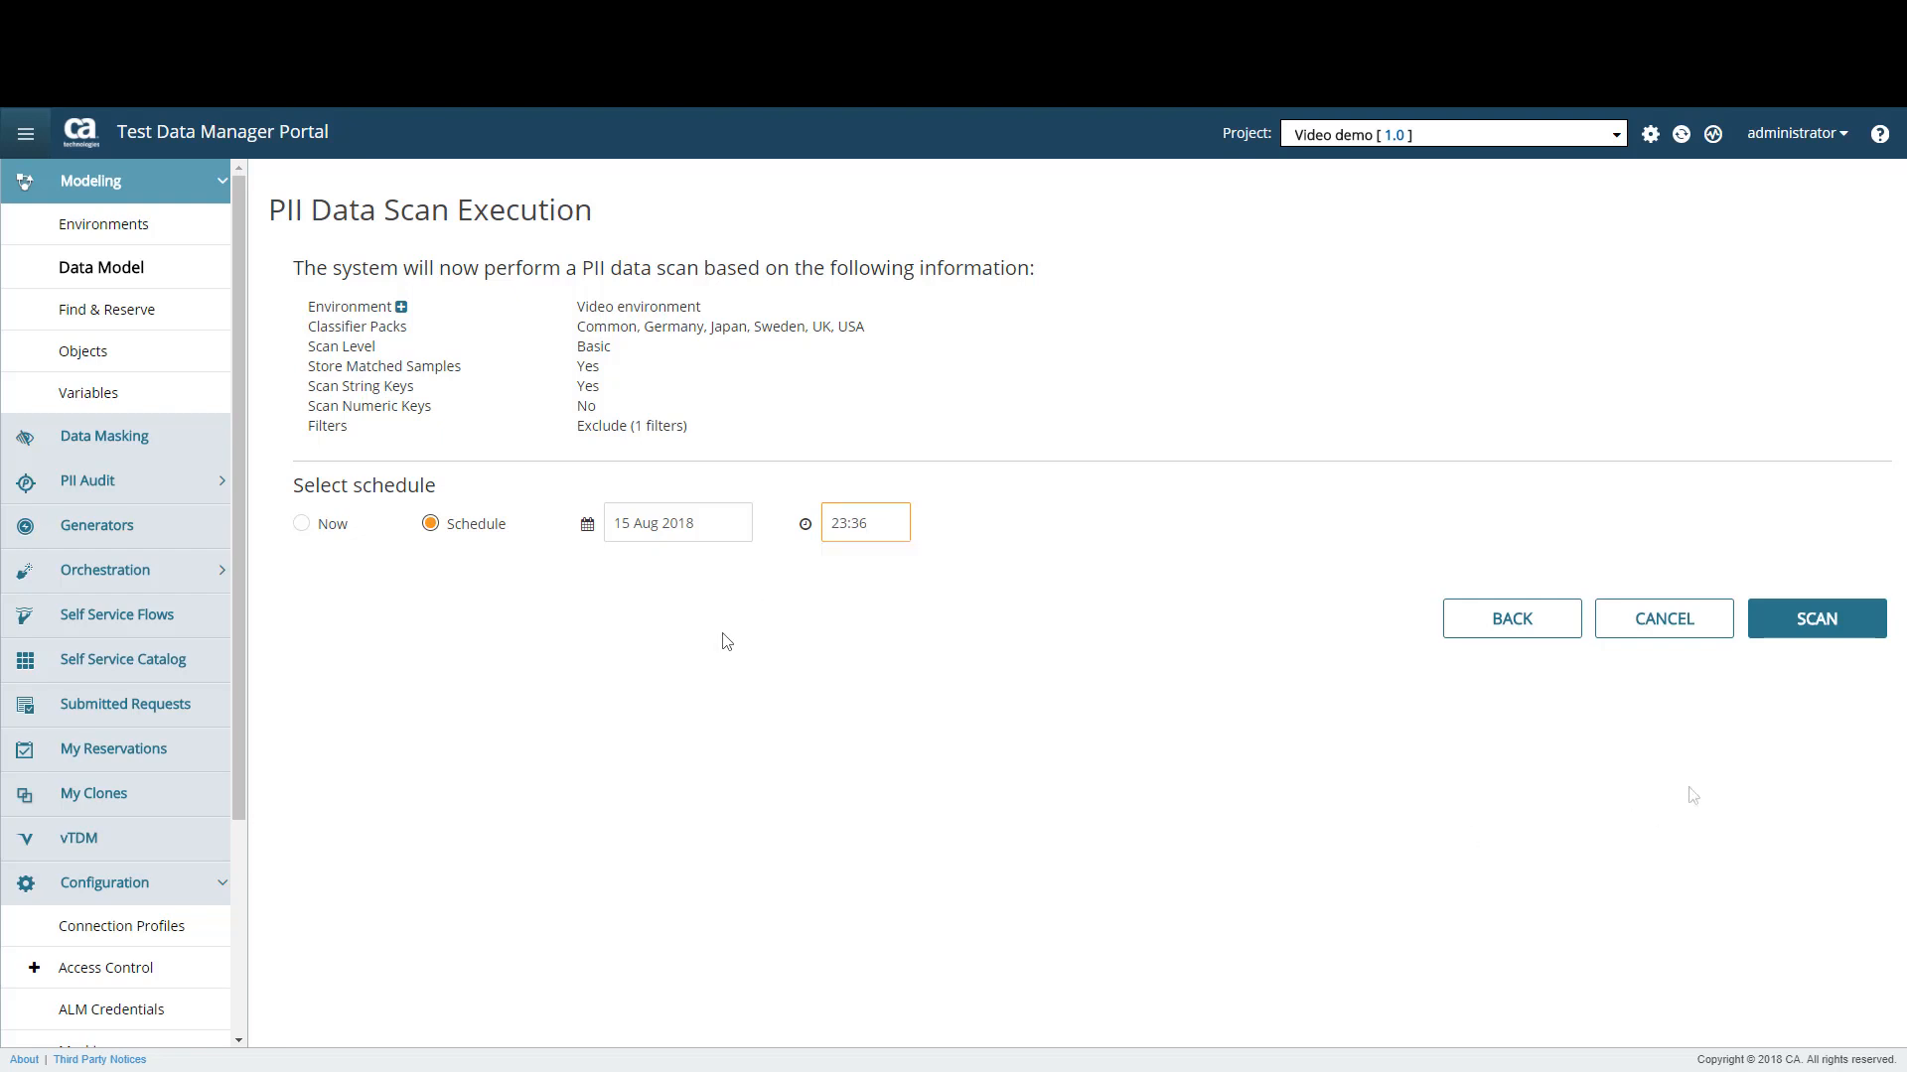
click(1806, 624)
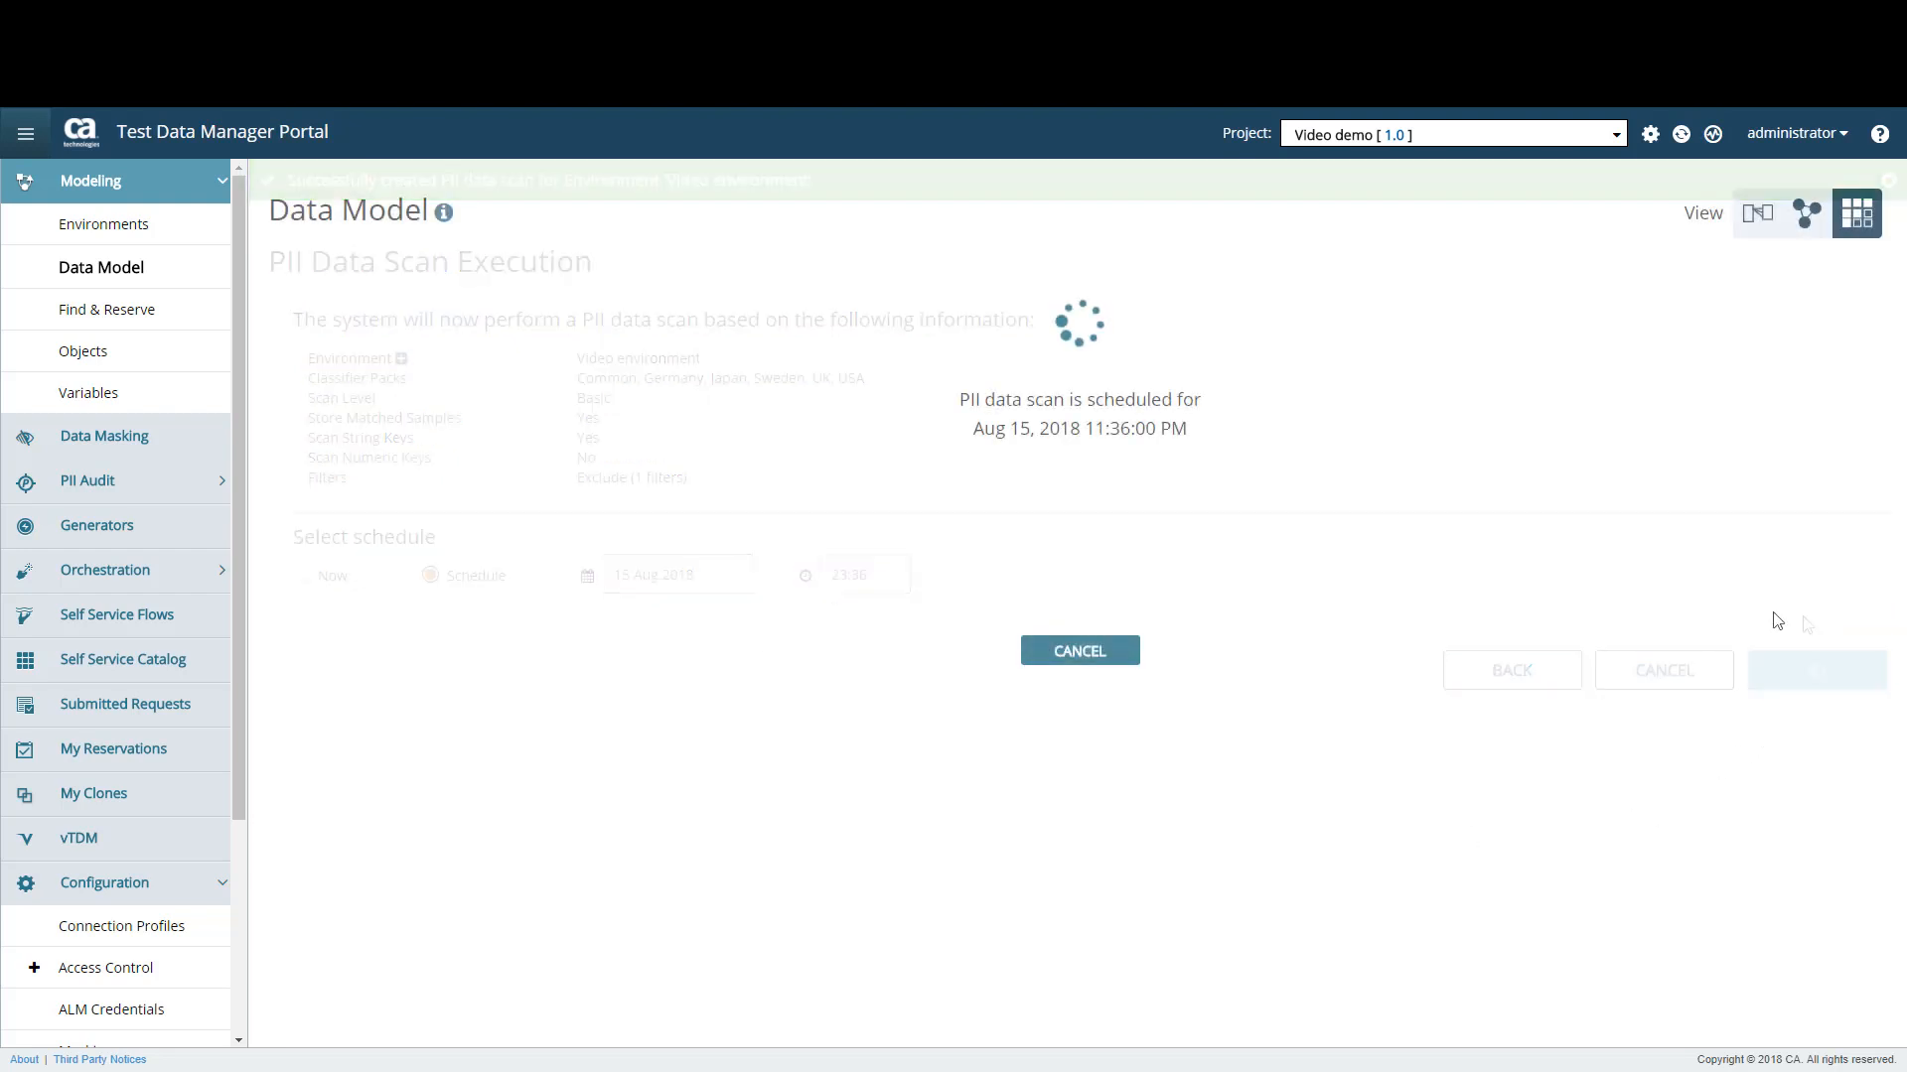
Cancel the scheduled PII scan and confirm with YES
drag(973, 430, 1193, 441)
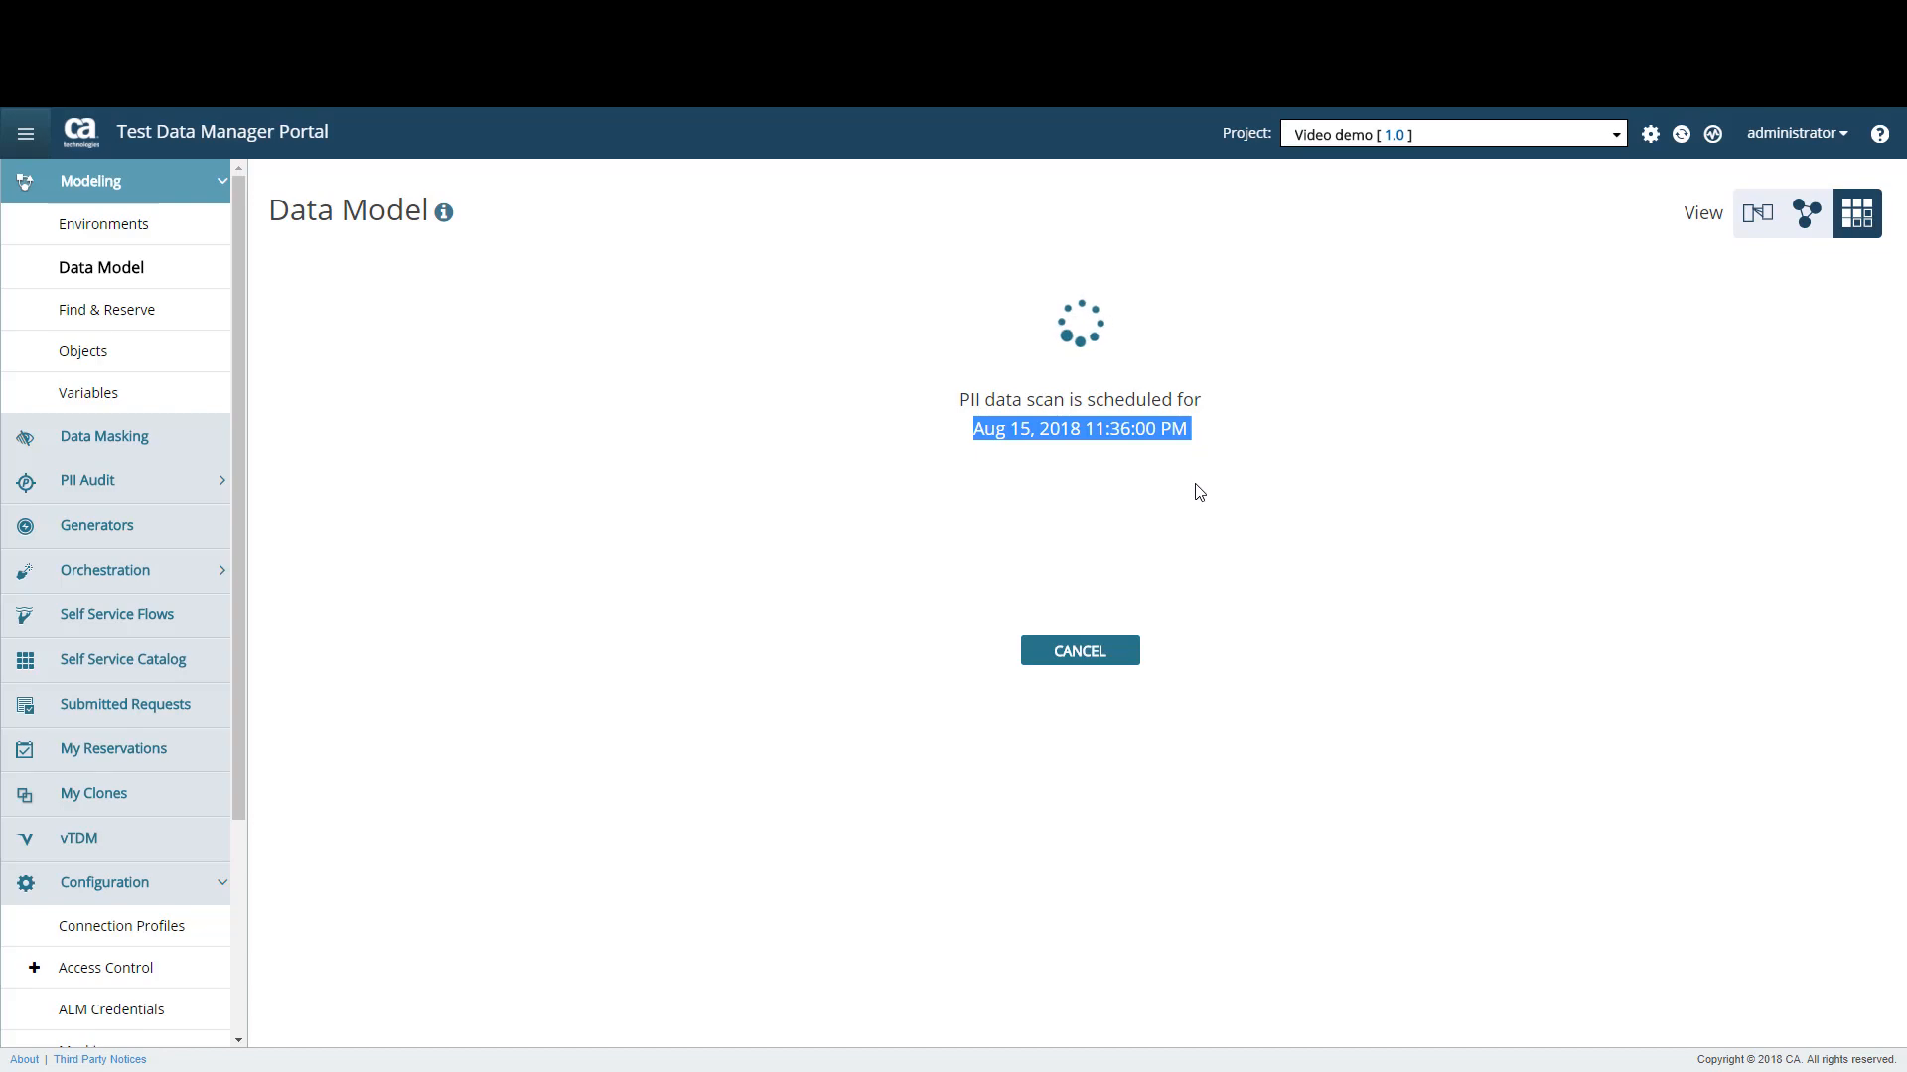
click(1072, 650)
click(1001, 606)
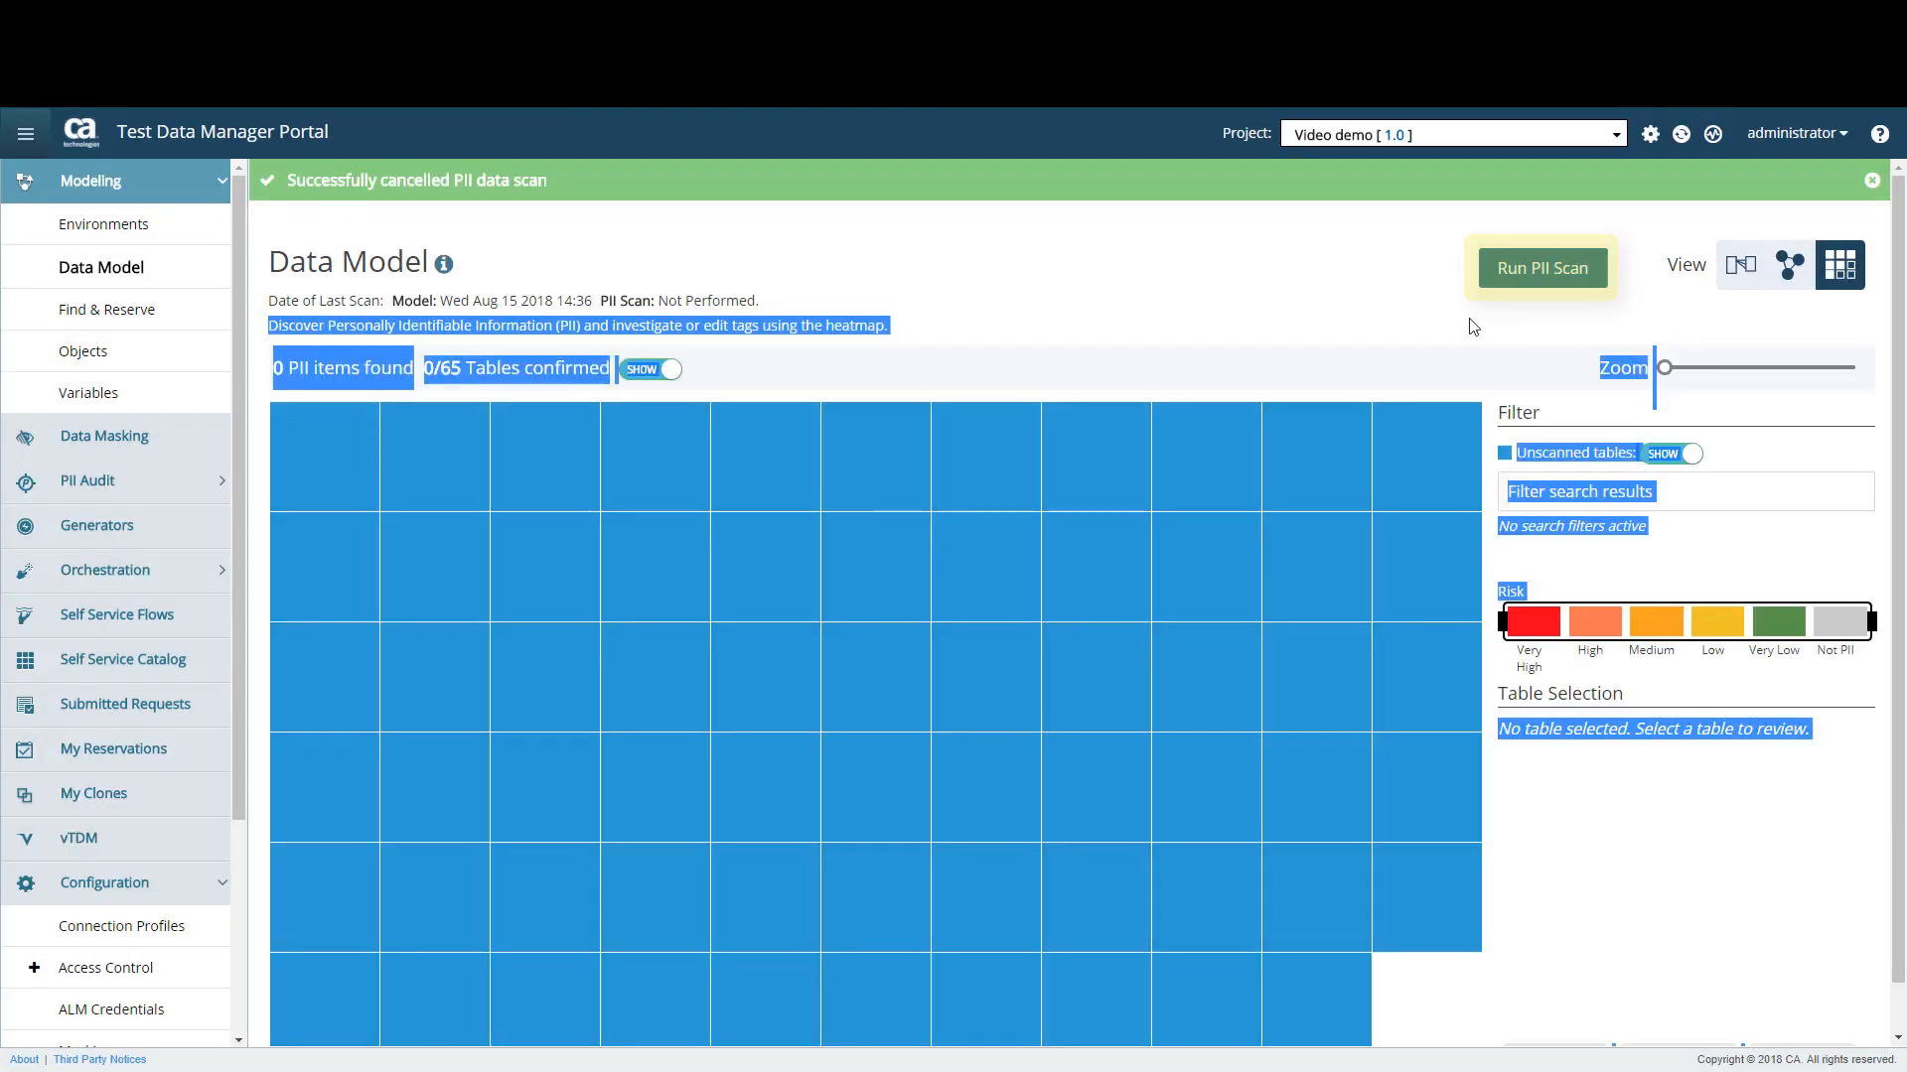
Run PII Scan again, keep all settings and Now scheduling, and start the scan
click(1520, 284)
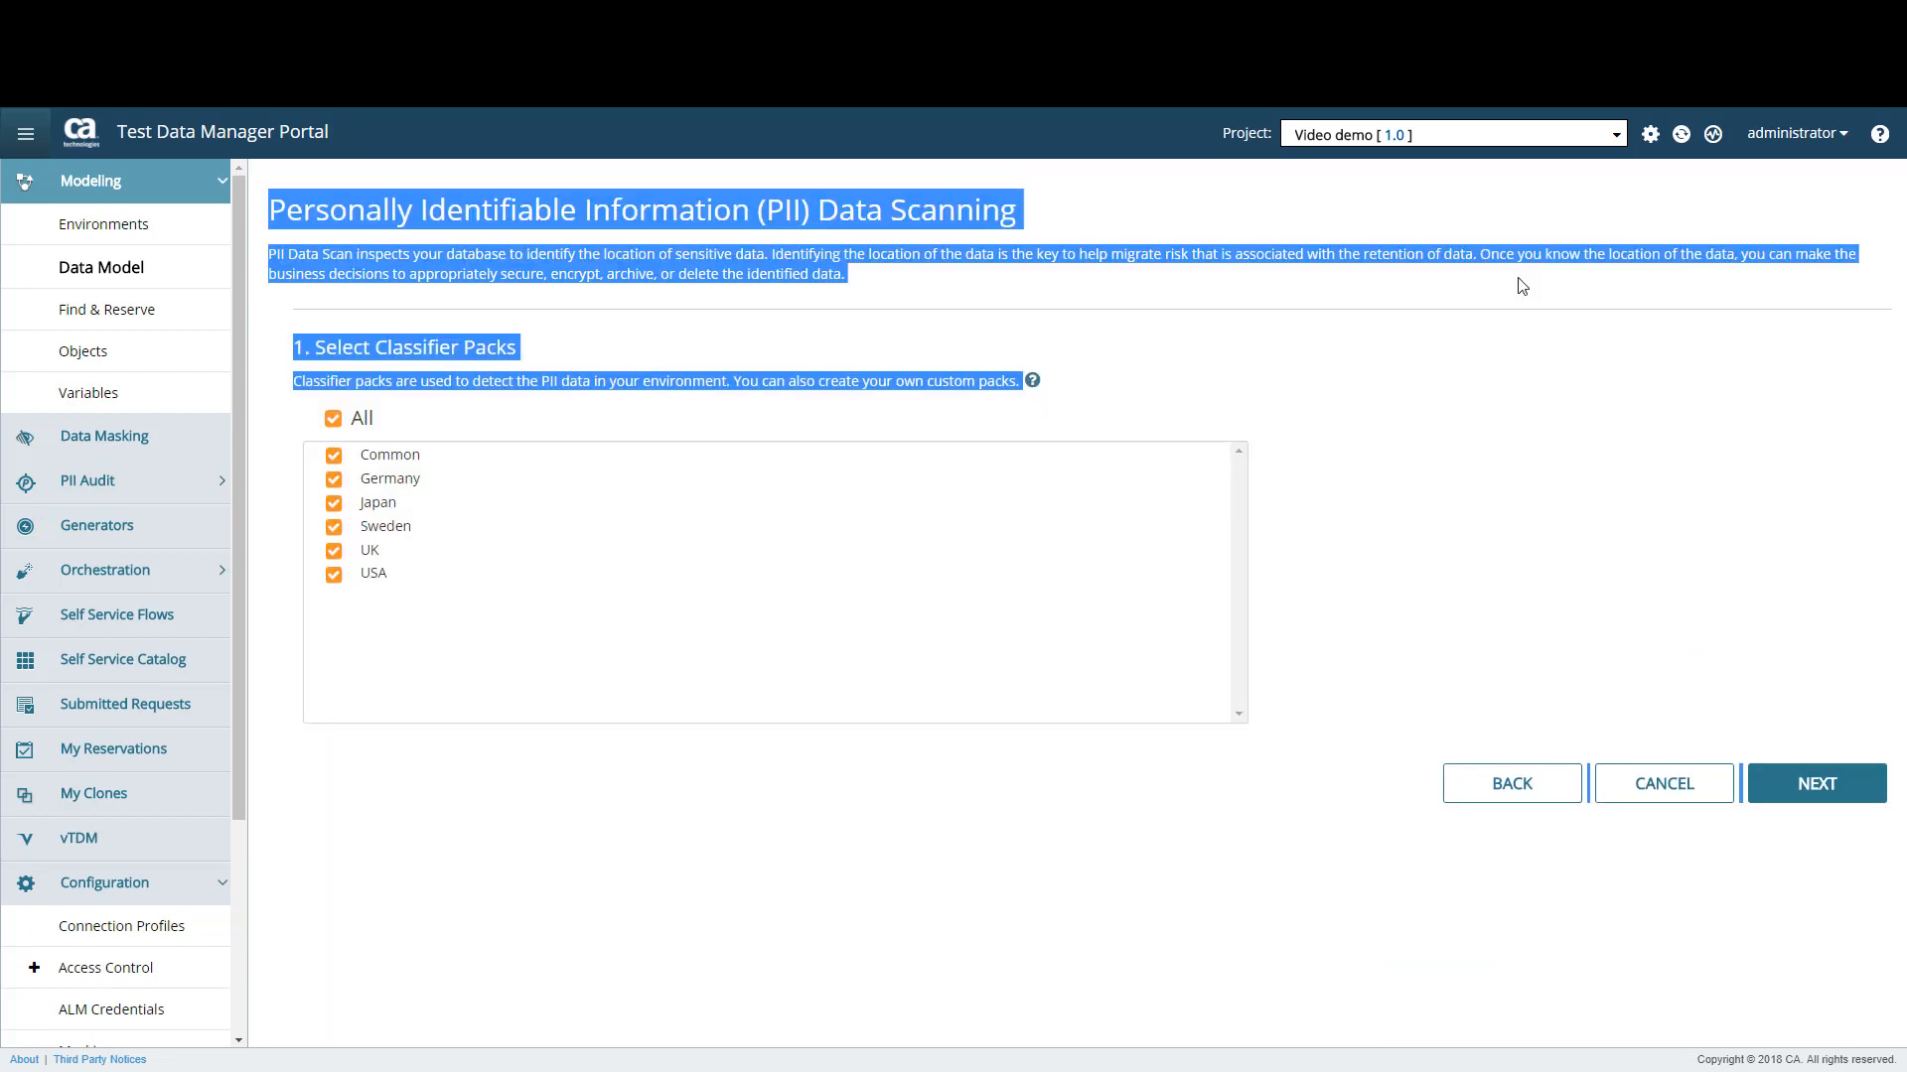
click(1526, 355)
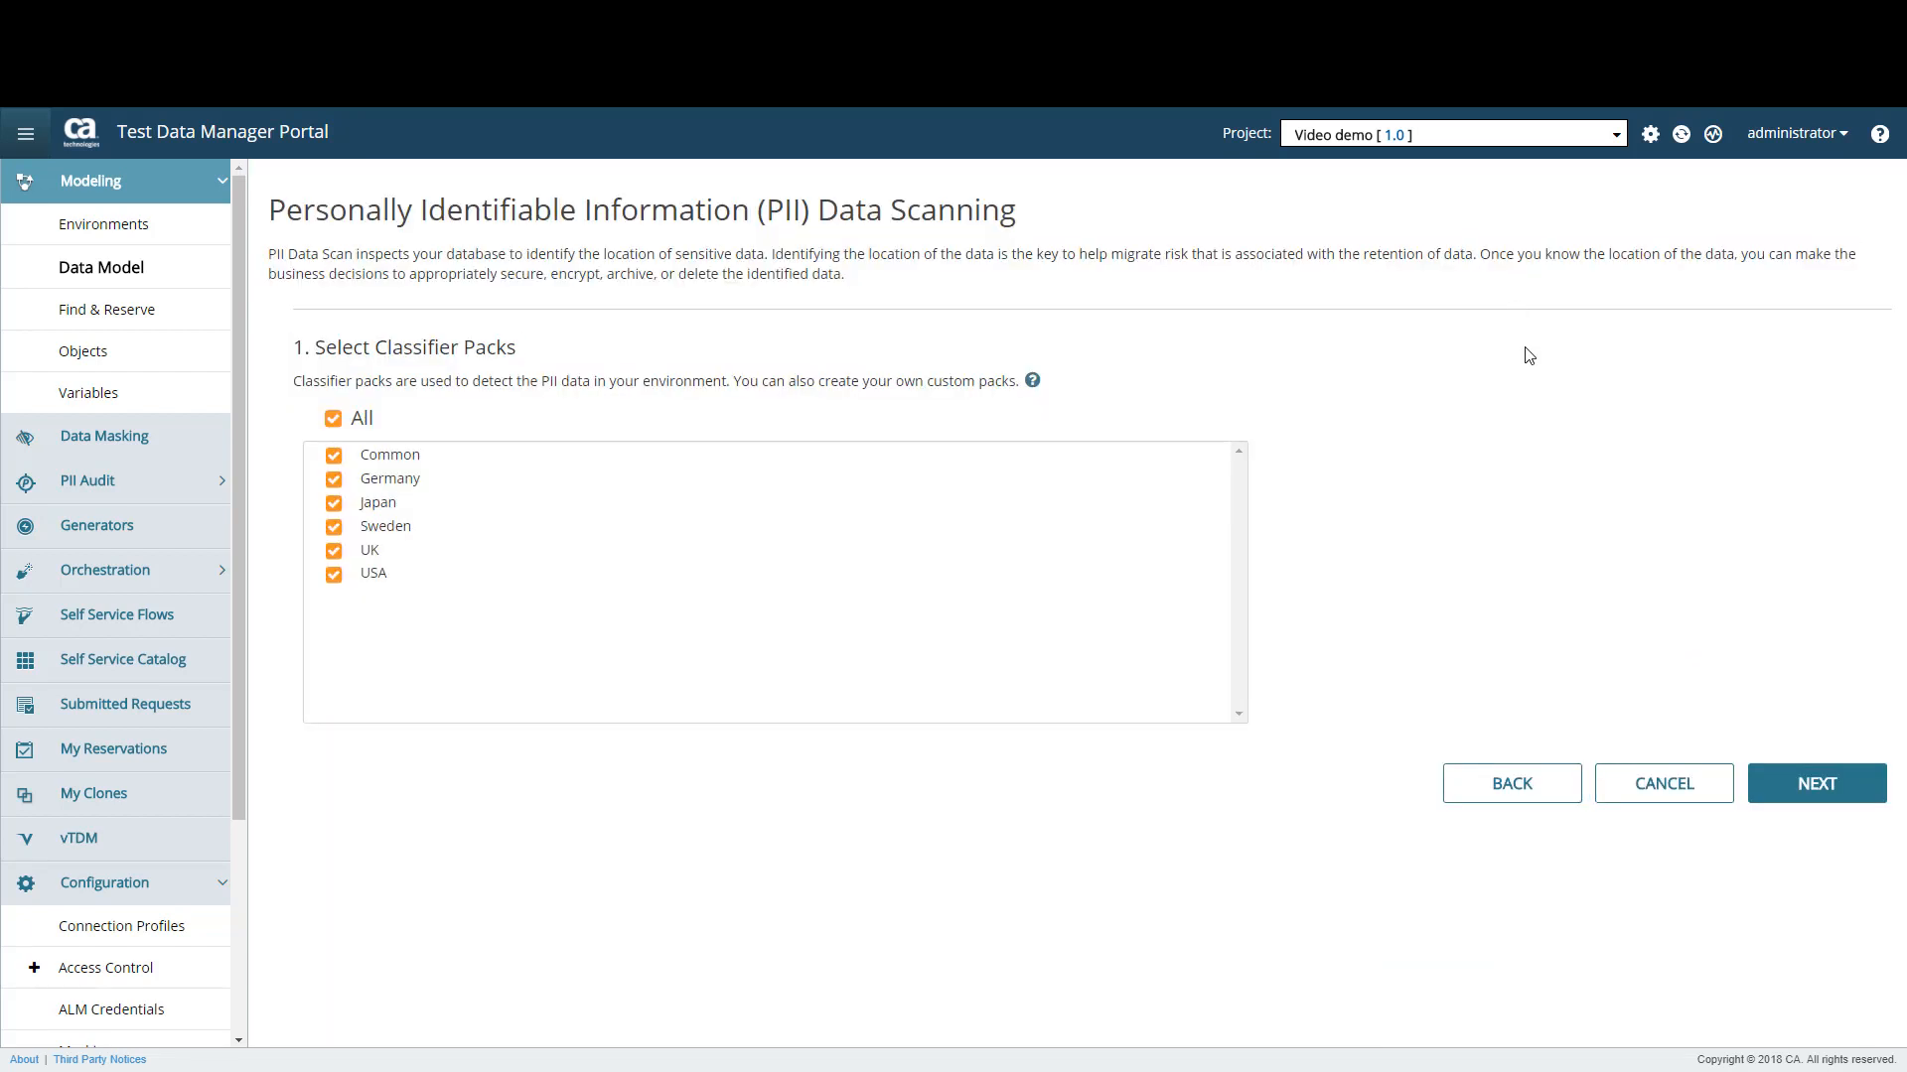
click(1844, 789)
click(1820, 871)
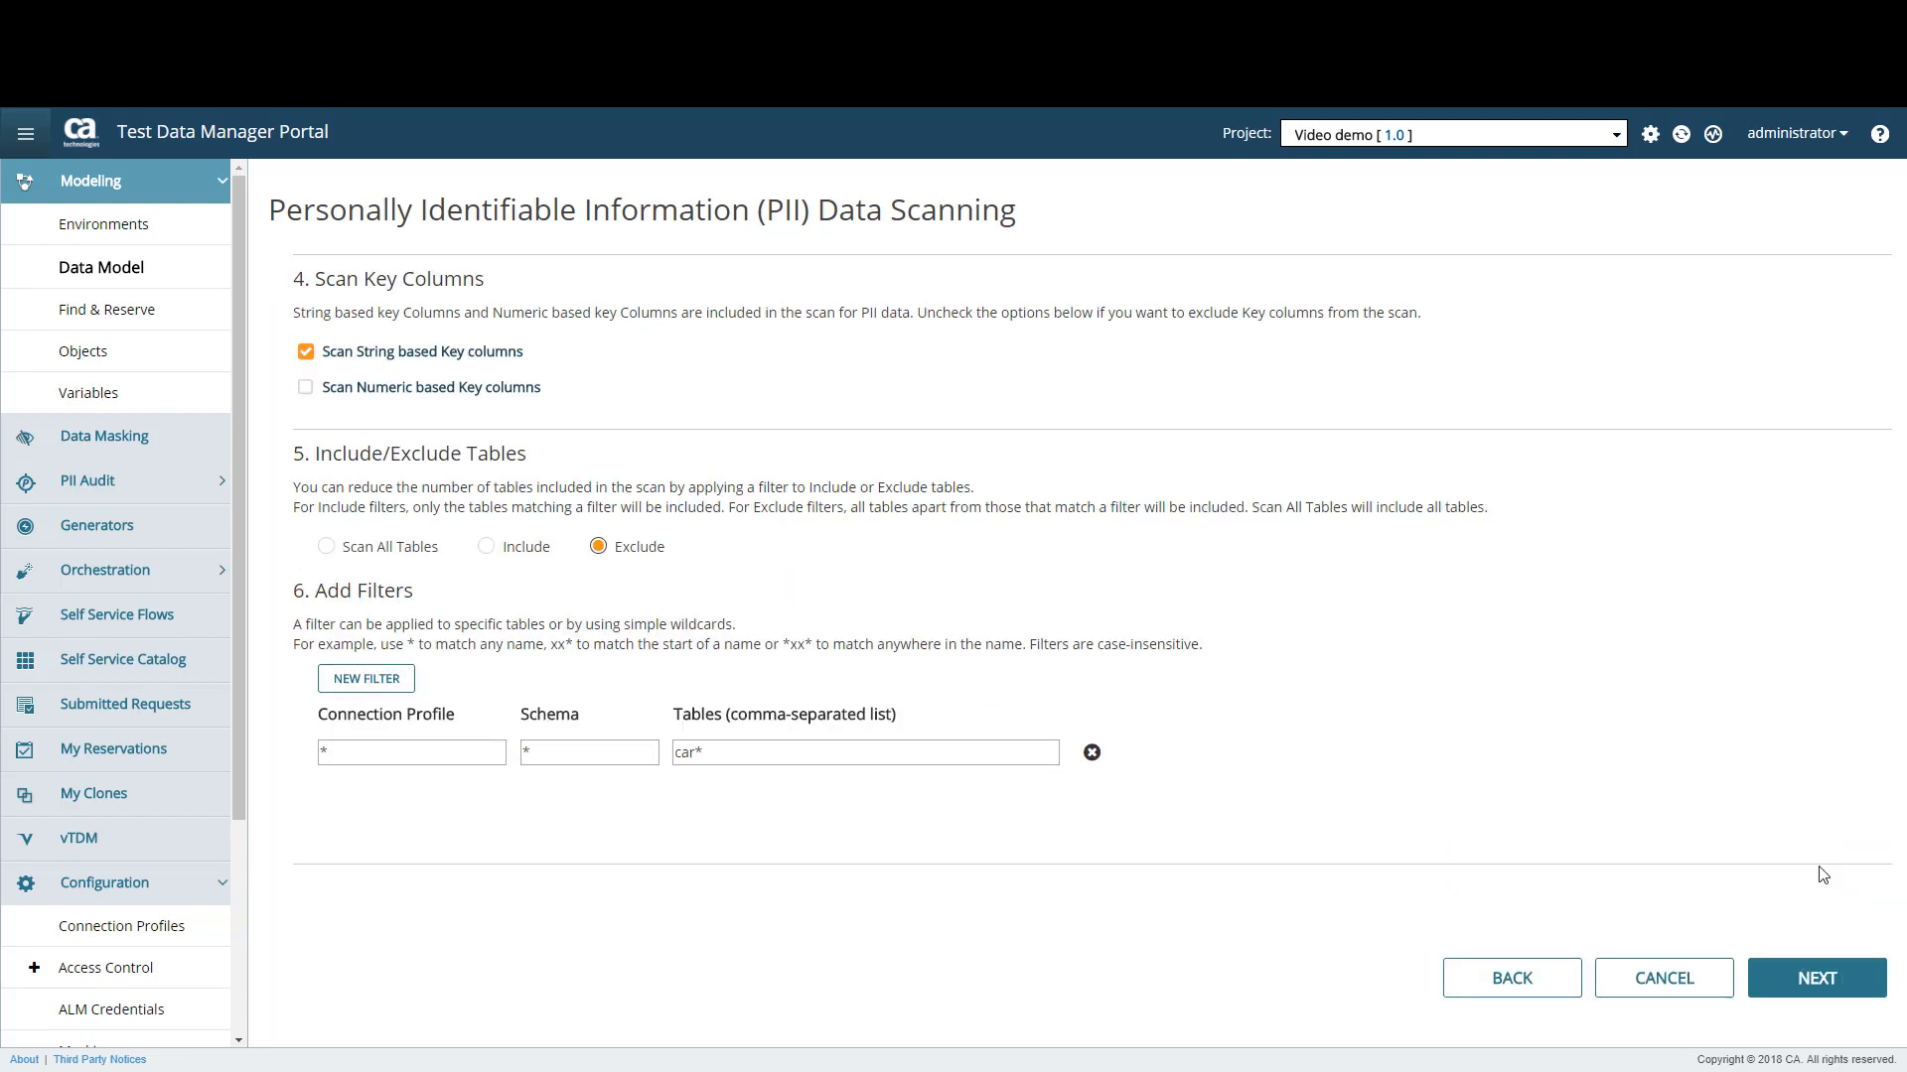
click(1814, 978)
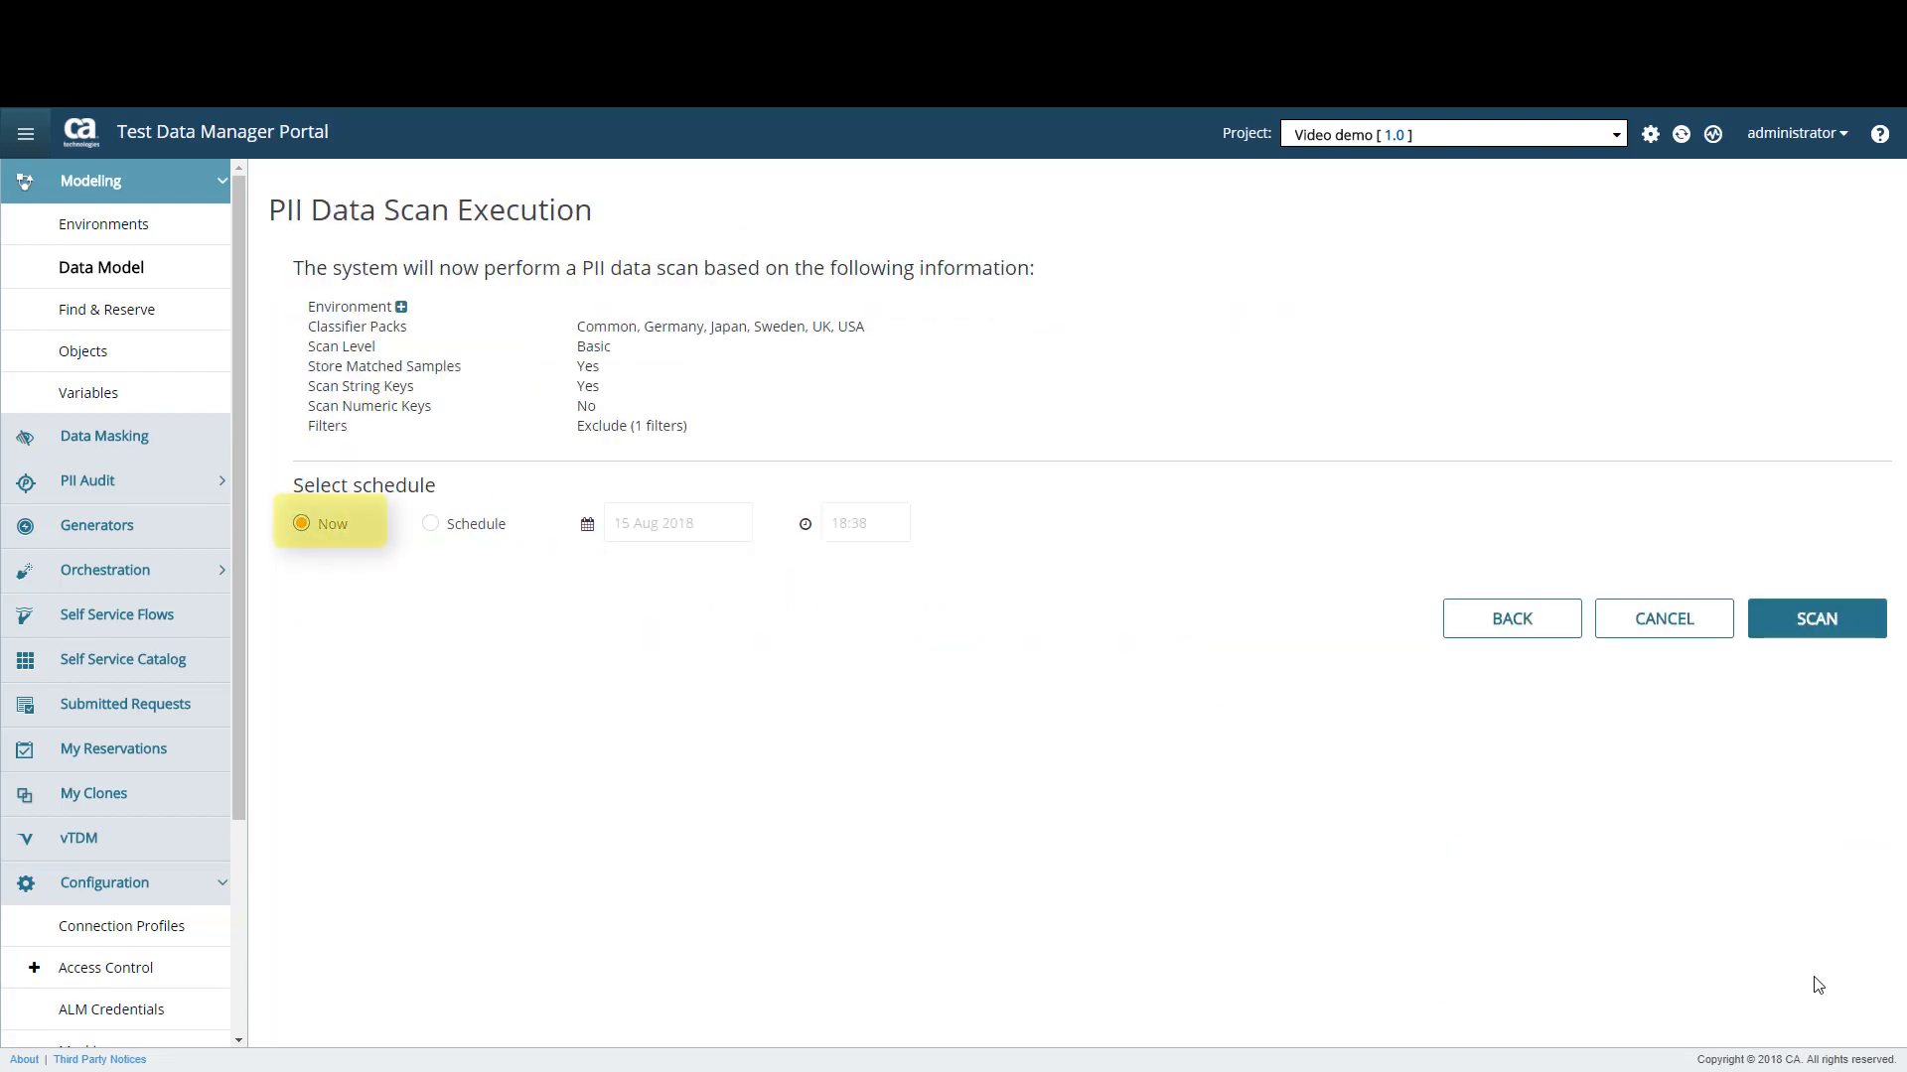
click(1783, 623)
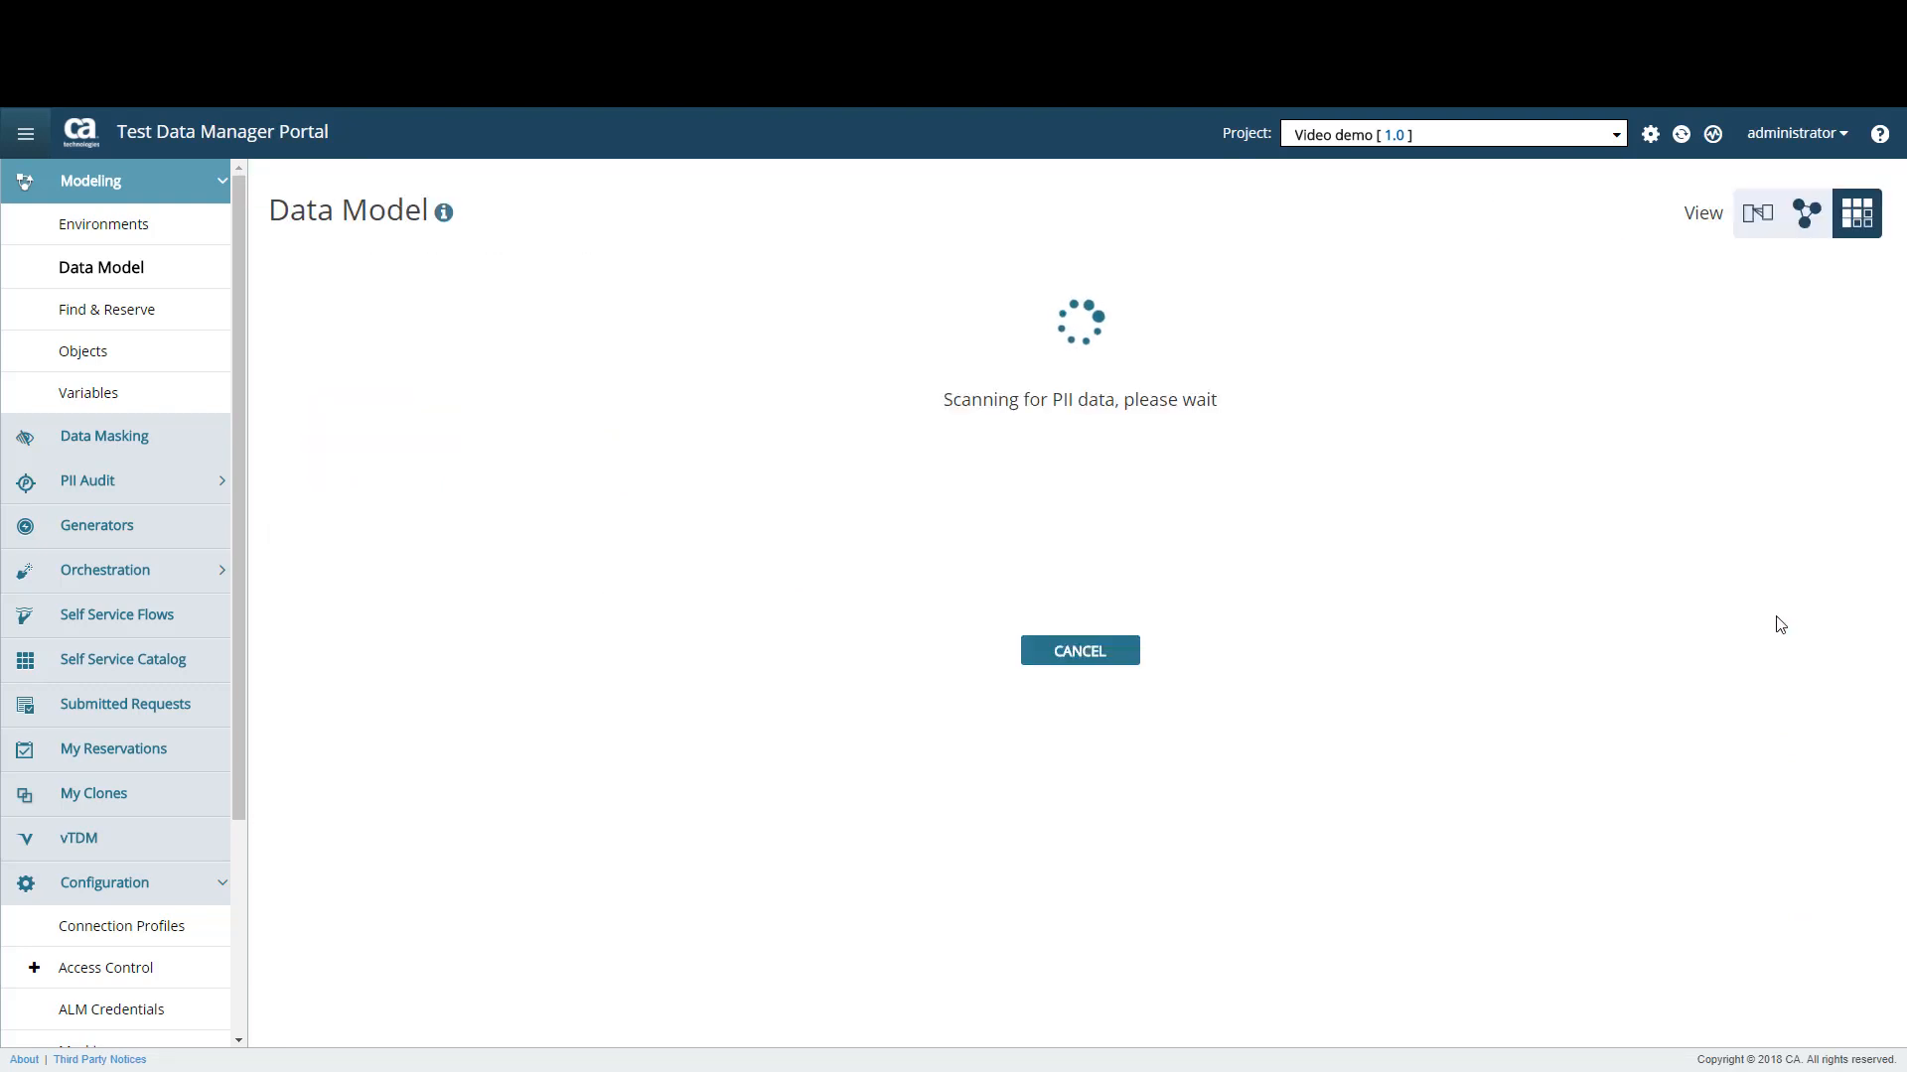